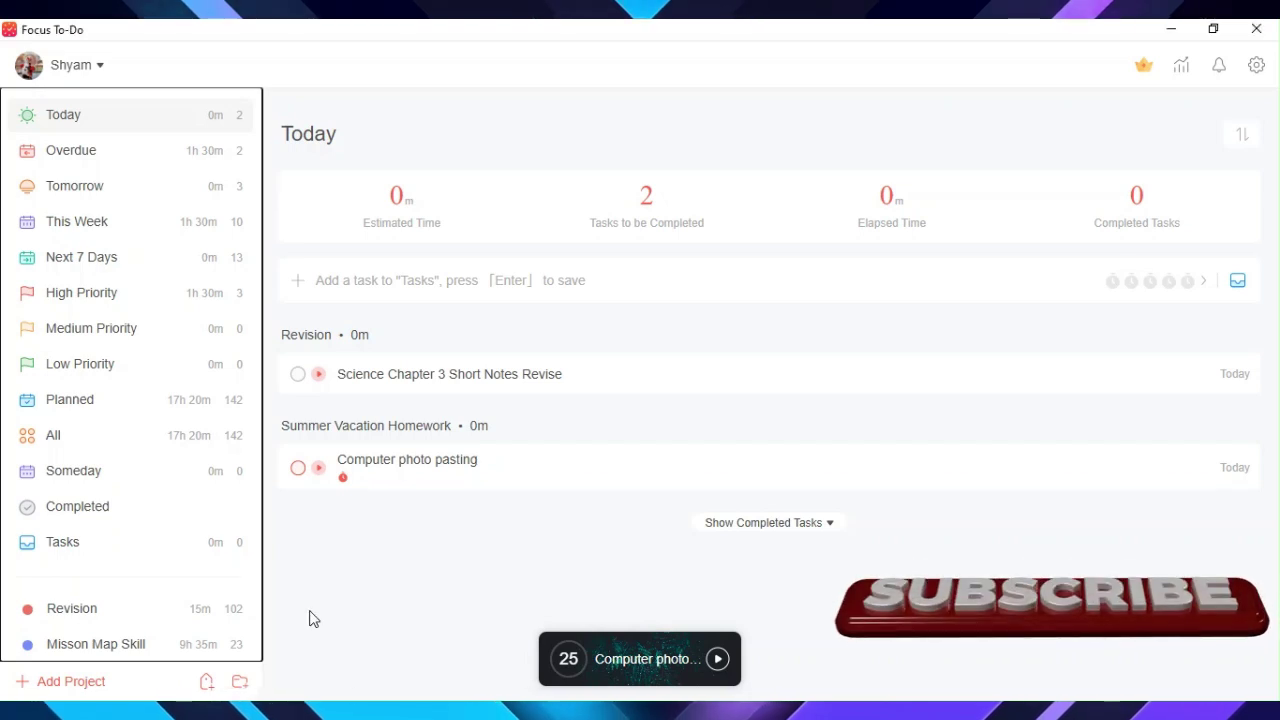
Step: Open Settings on the General tab and scroll through the project visibility toggles
left_click(435, 548)
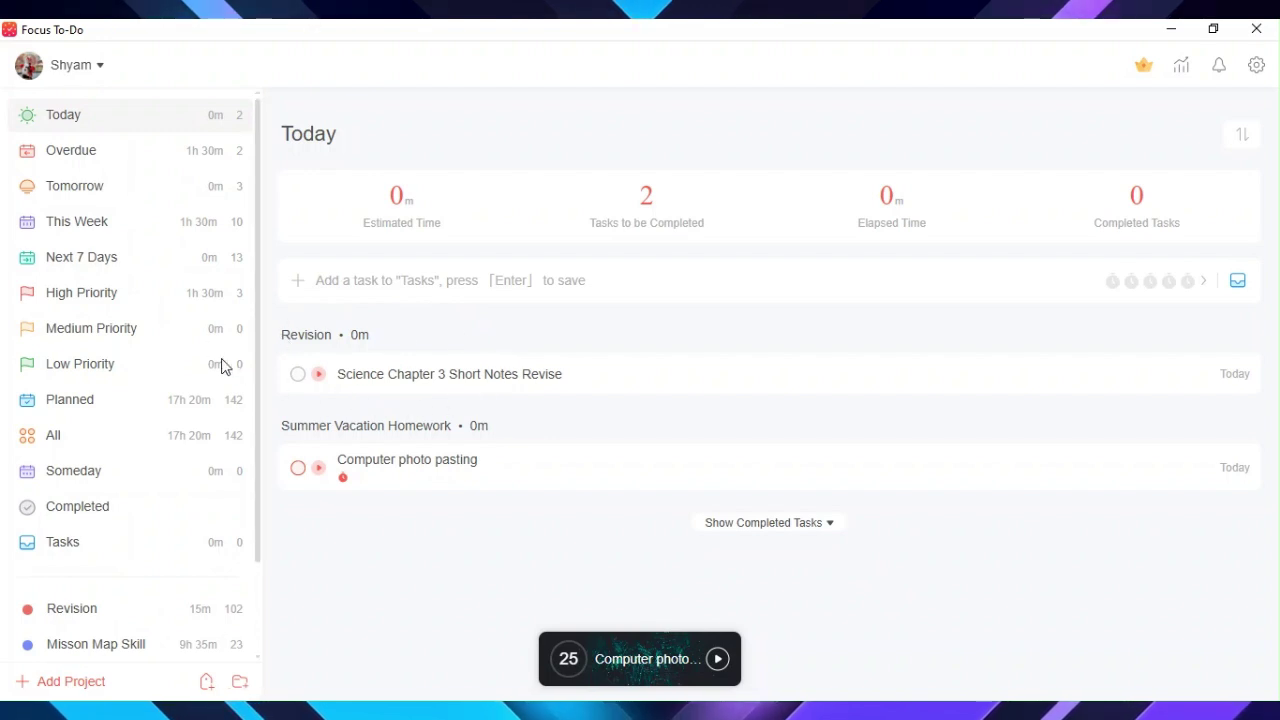
scroll(180, 306, "down", 2)
scroll(120, 500, "up", 2)
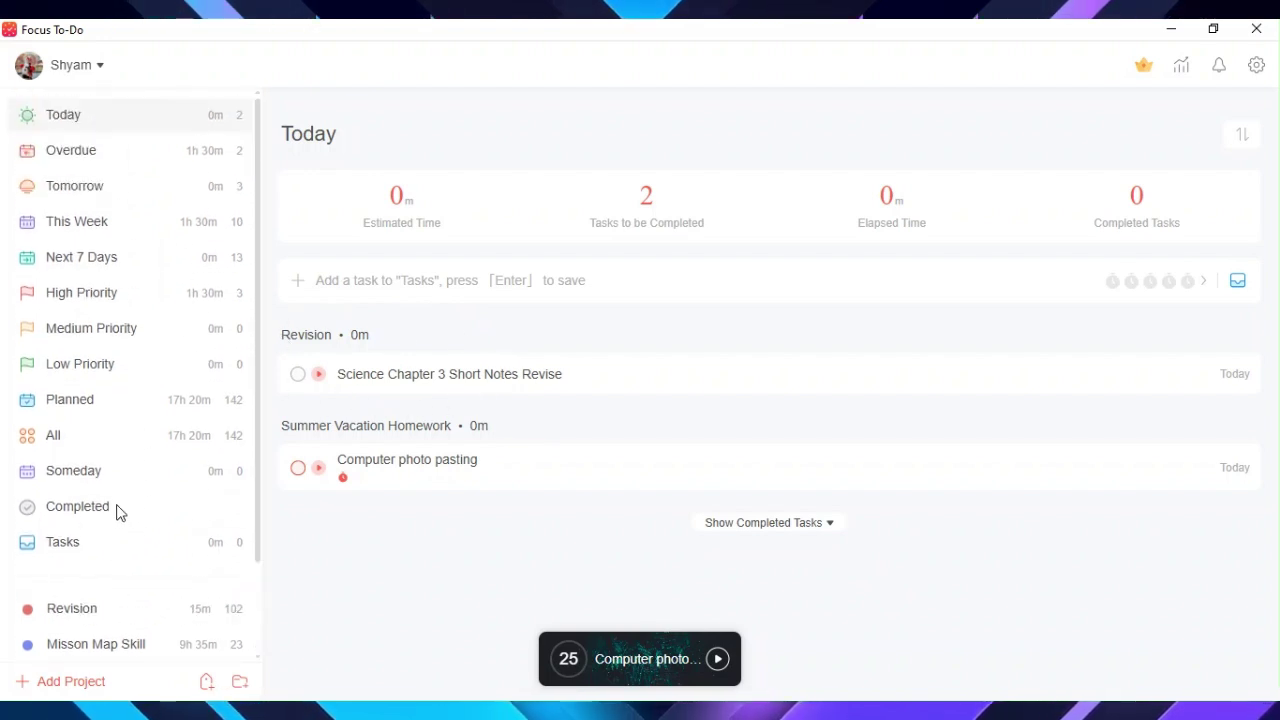
scroll(143, 406, "down", 1)
scroll(148, 397, "up", 1)
scroll(145, 396, "down", 1)
scroll(135, 360, "up", 1)
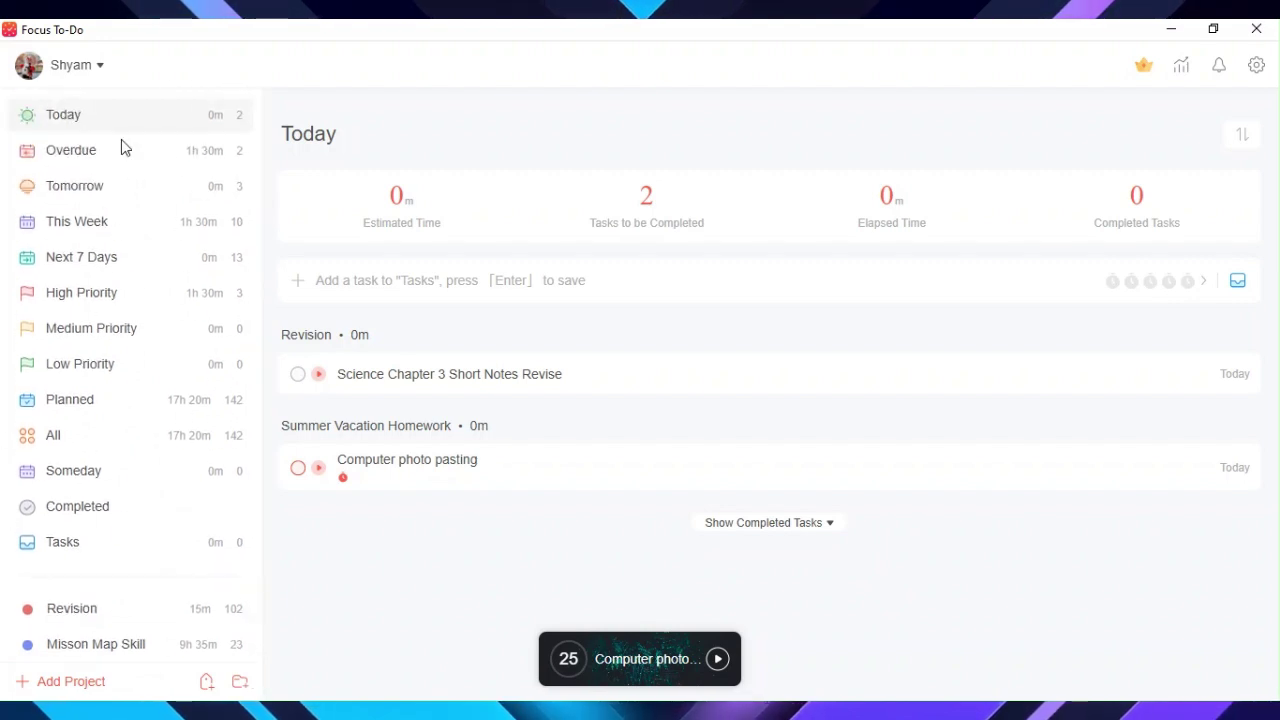
scroll(125, 585, "down", 2)
scroll(140, 500, "up", 2)
Step: Reopen Settings and scroll through its Projects list
left_click(1256, 65)
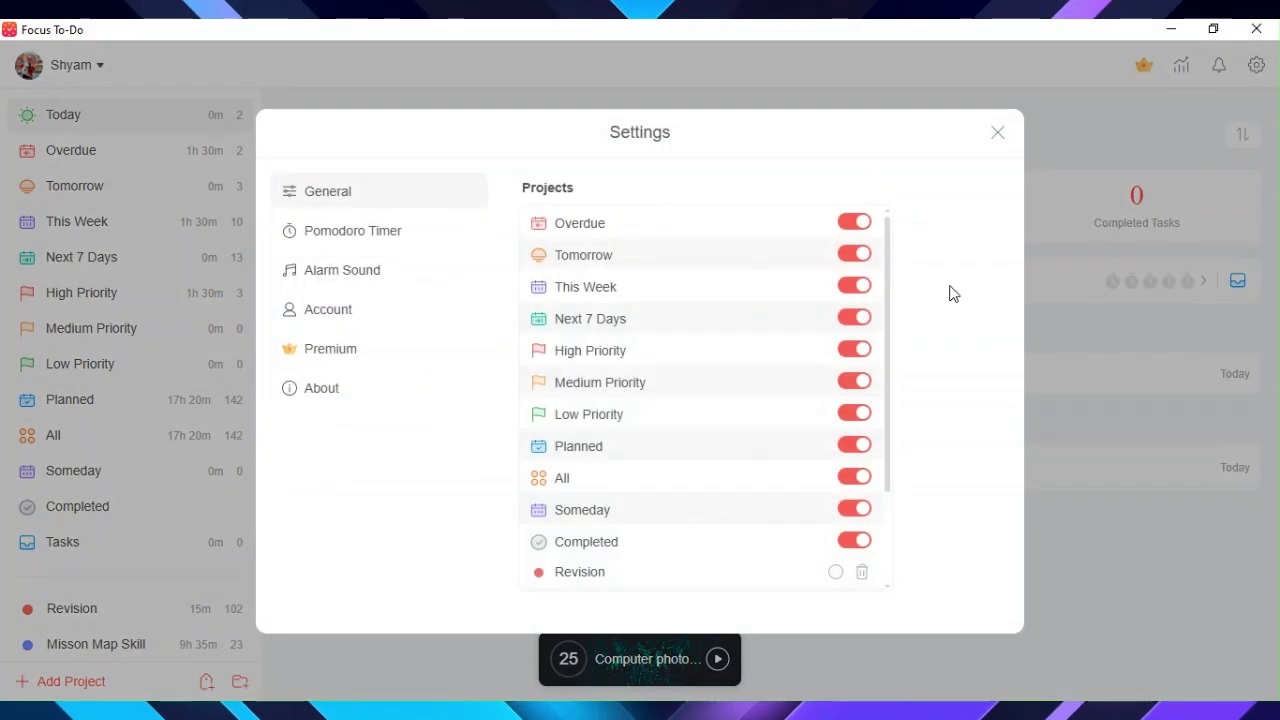
scroll(785, 311, "down", 1)
scroll(760, 315, "up", 1)
scroll(700, 318, "down", 2)
scroll(671, 318, "up", 2)
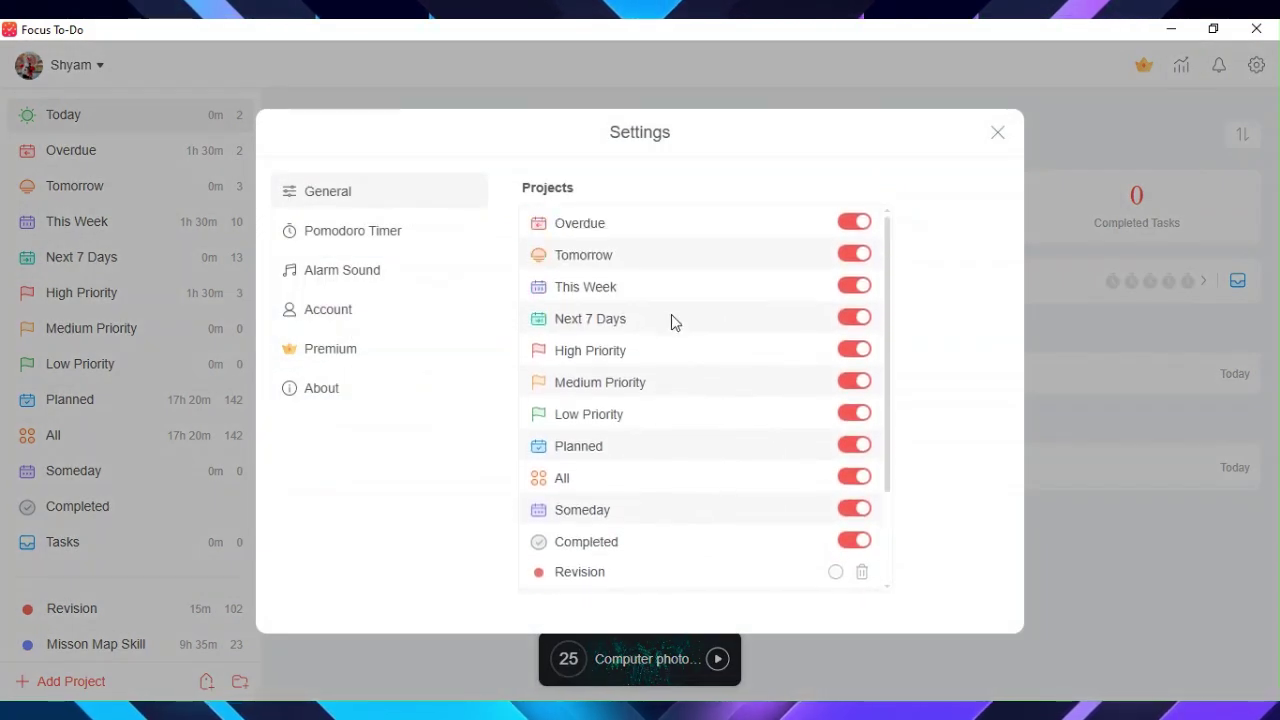
scroll(671, 318, "down", 2)
scroll(671, 318, "up", 2)
scroll(671, 318, "down", 2)
scroll(671, 318, "up", 2)
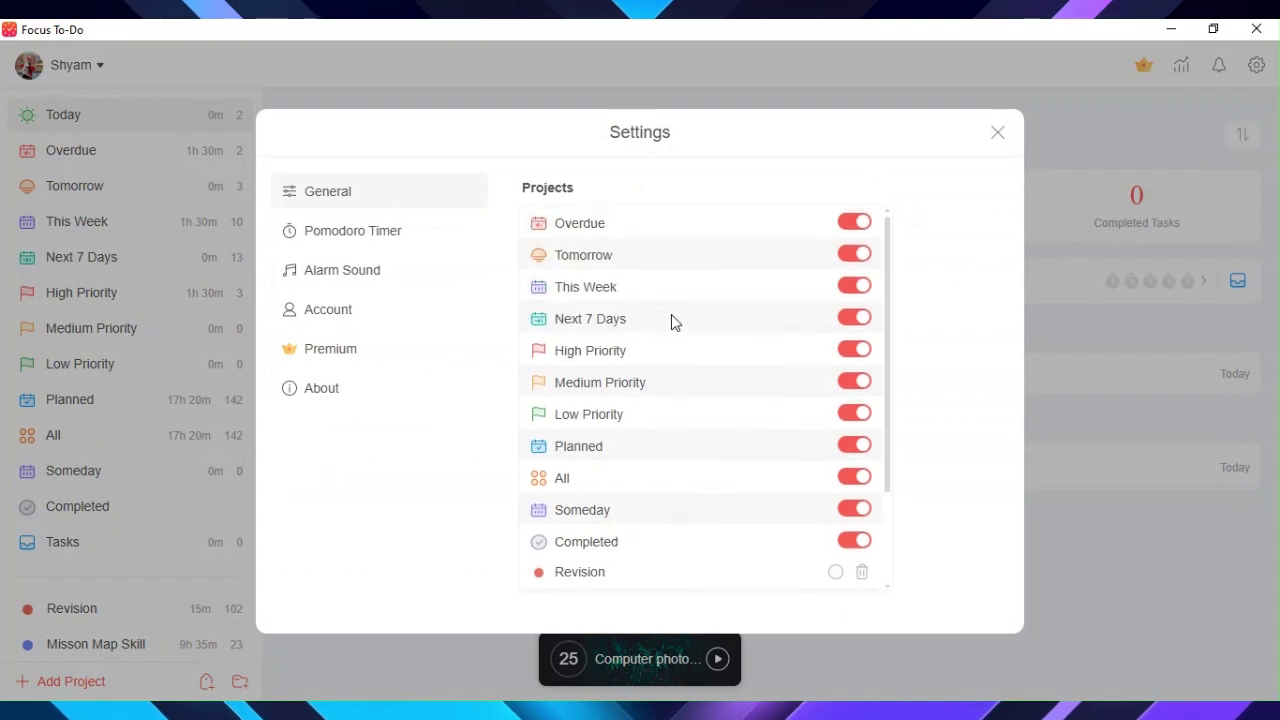
Step: Close Settings and scroll the sidebar beside the Today list
left_click(997, 133)
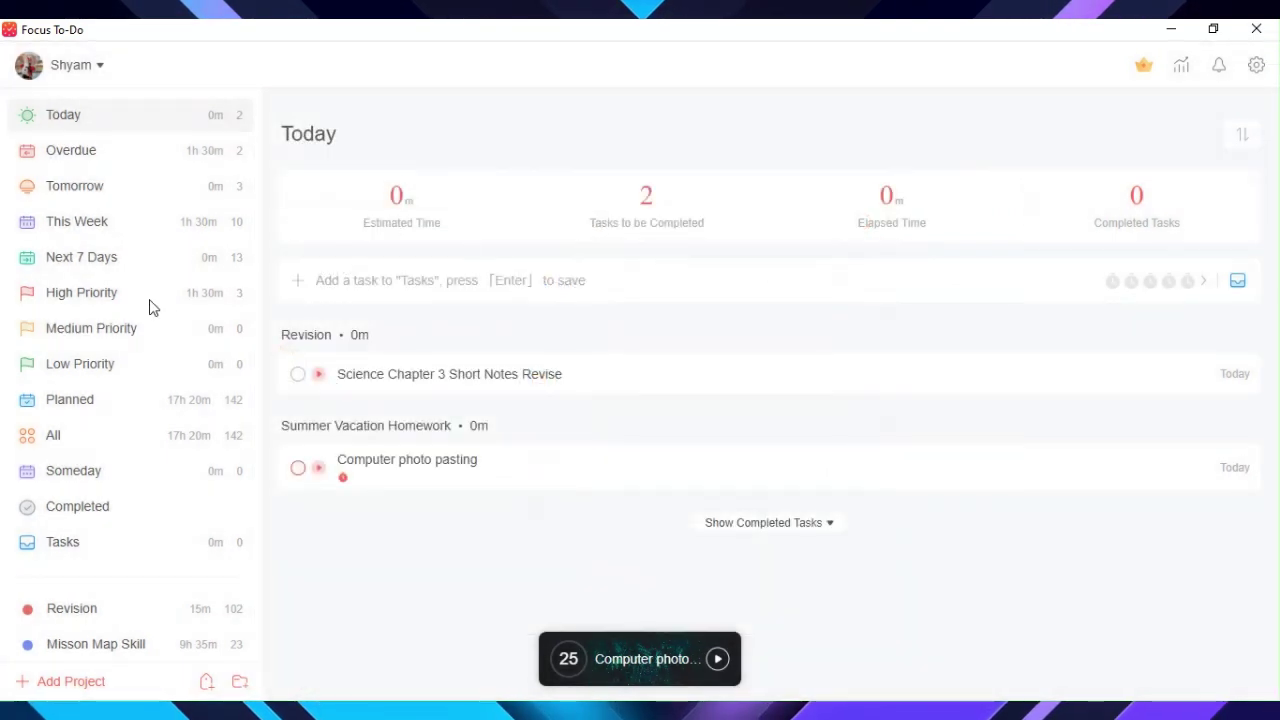
scroll(147, 310, "down", 2)
scroll(145, 315, "up", 1)
scroll(143, 312, "down", 1)
scroll(143, 314, "up", 2)
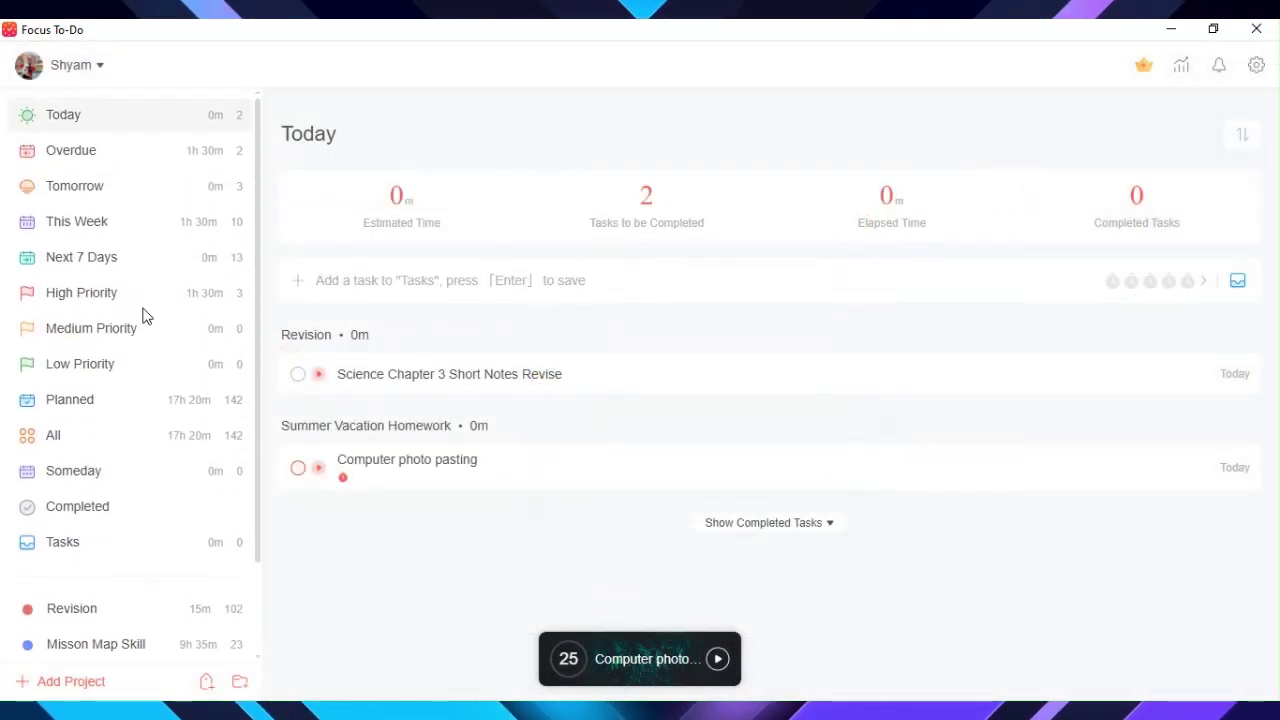
scroll(109, 406, "down", 2)
scroll(109, 406, "up", 2)
scroll(111, 405, "down", 2)
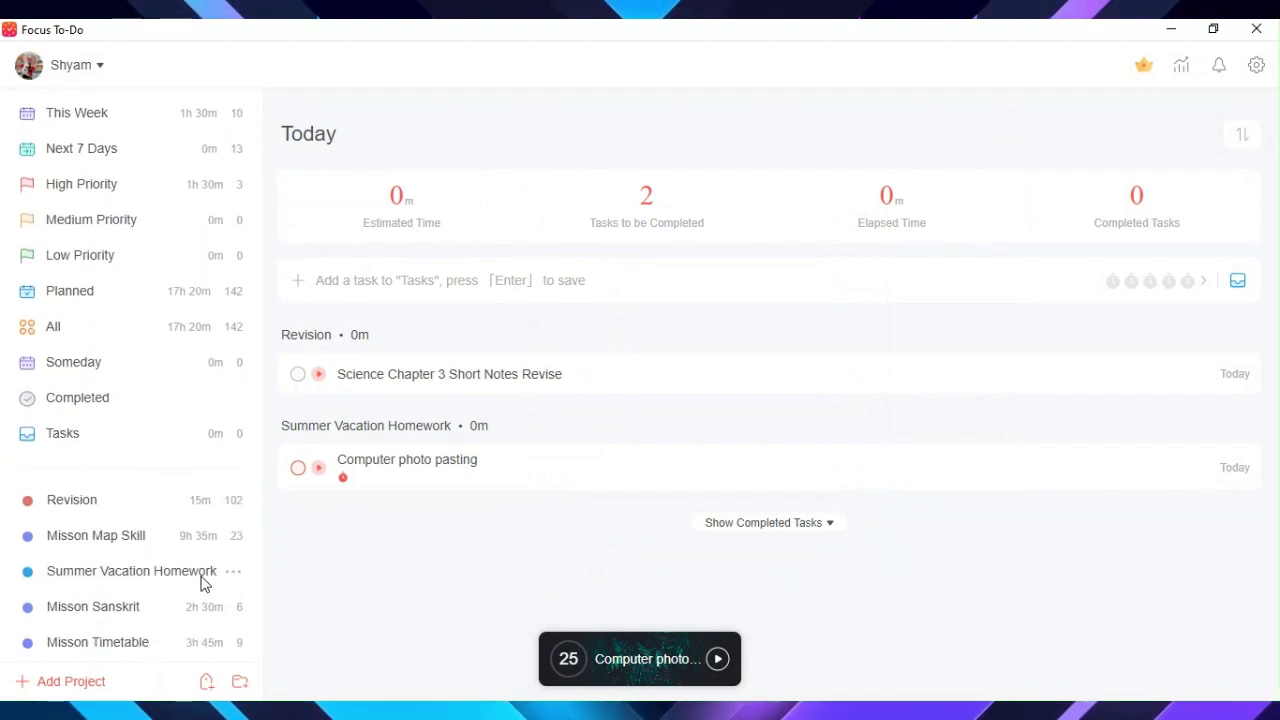
Step: Dismiss the Premium prompt from Add Project, then mark Misson Sanskrit as complete
left_click(70, 681)
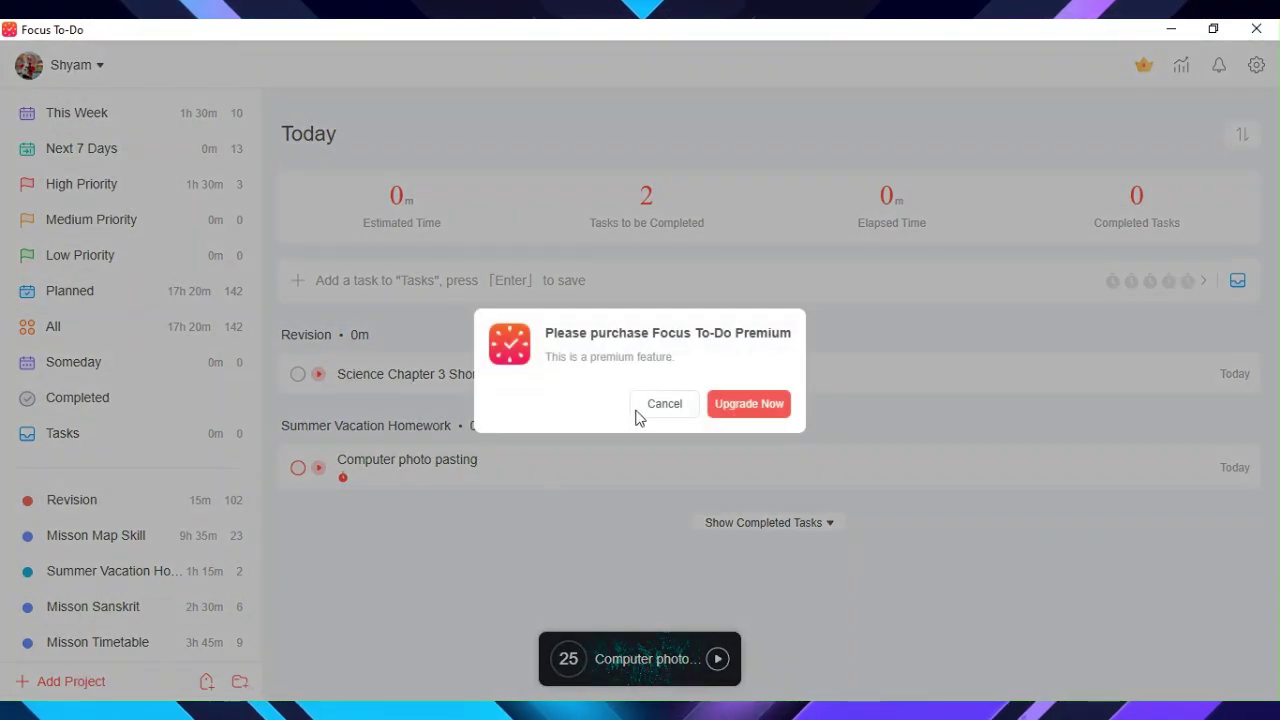
left_click(652, 410)
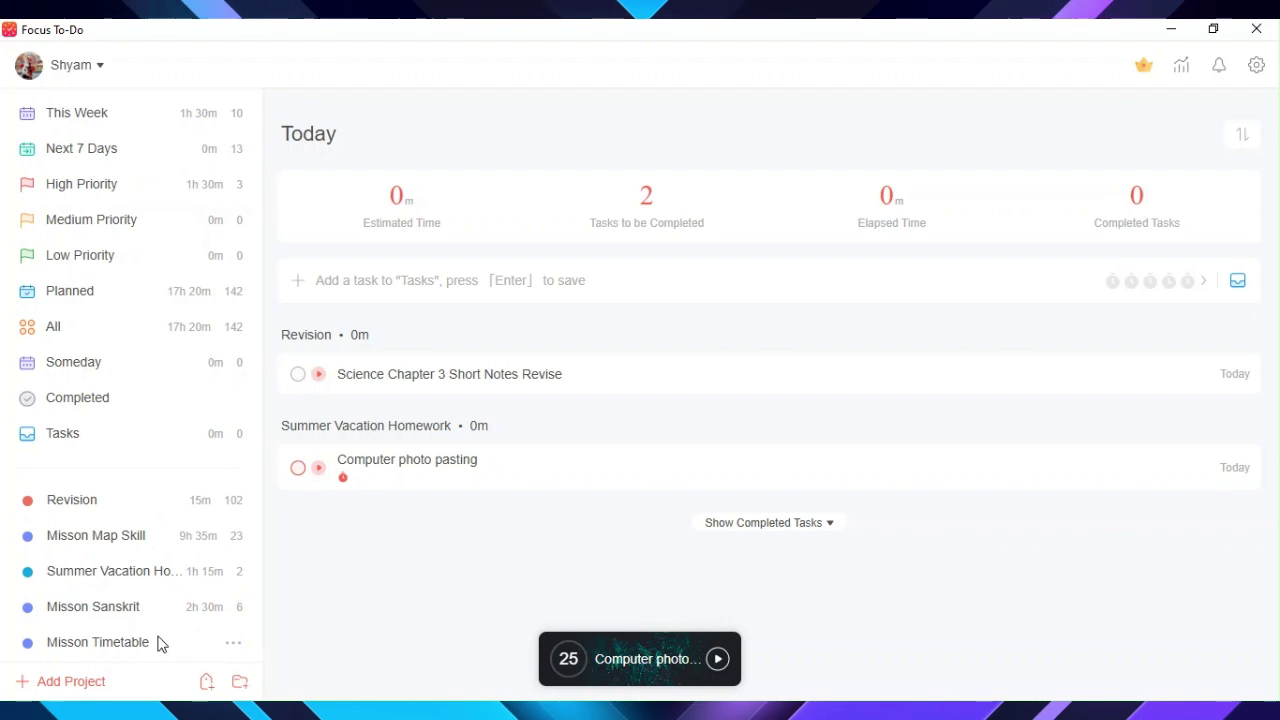
right_click(190, 617)
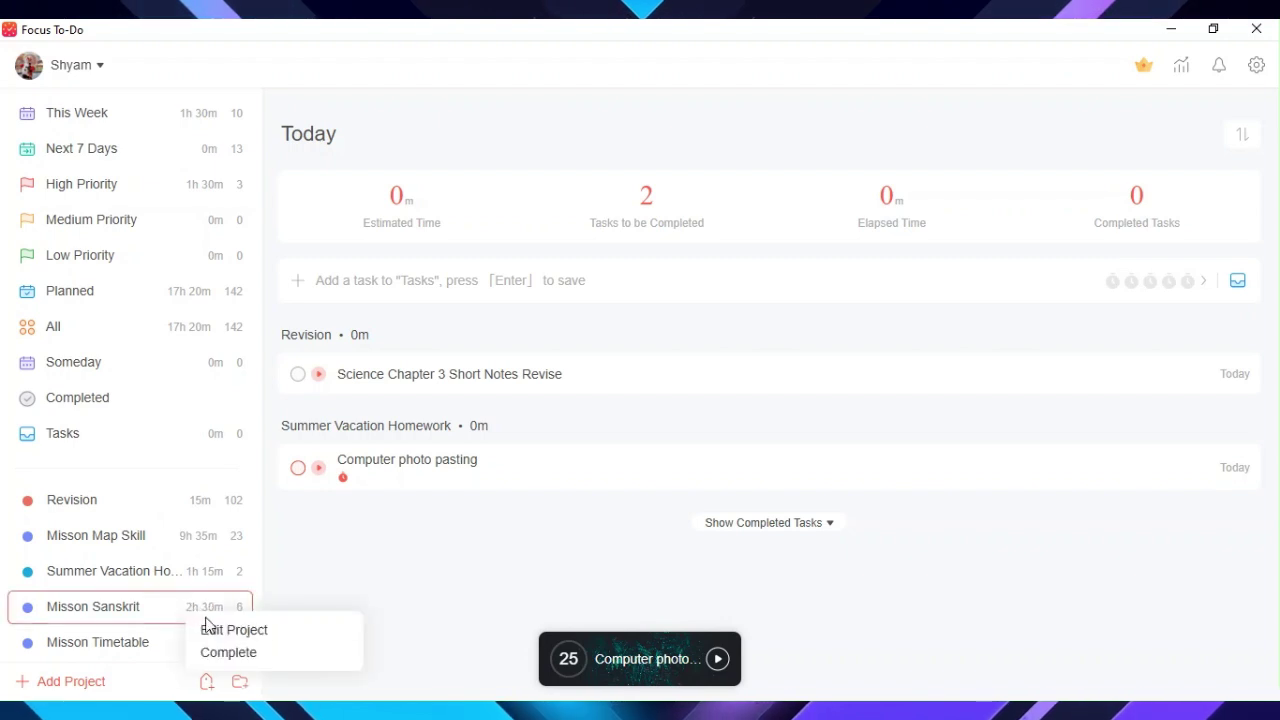
left_click(211, 653)
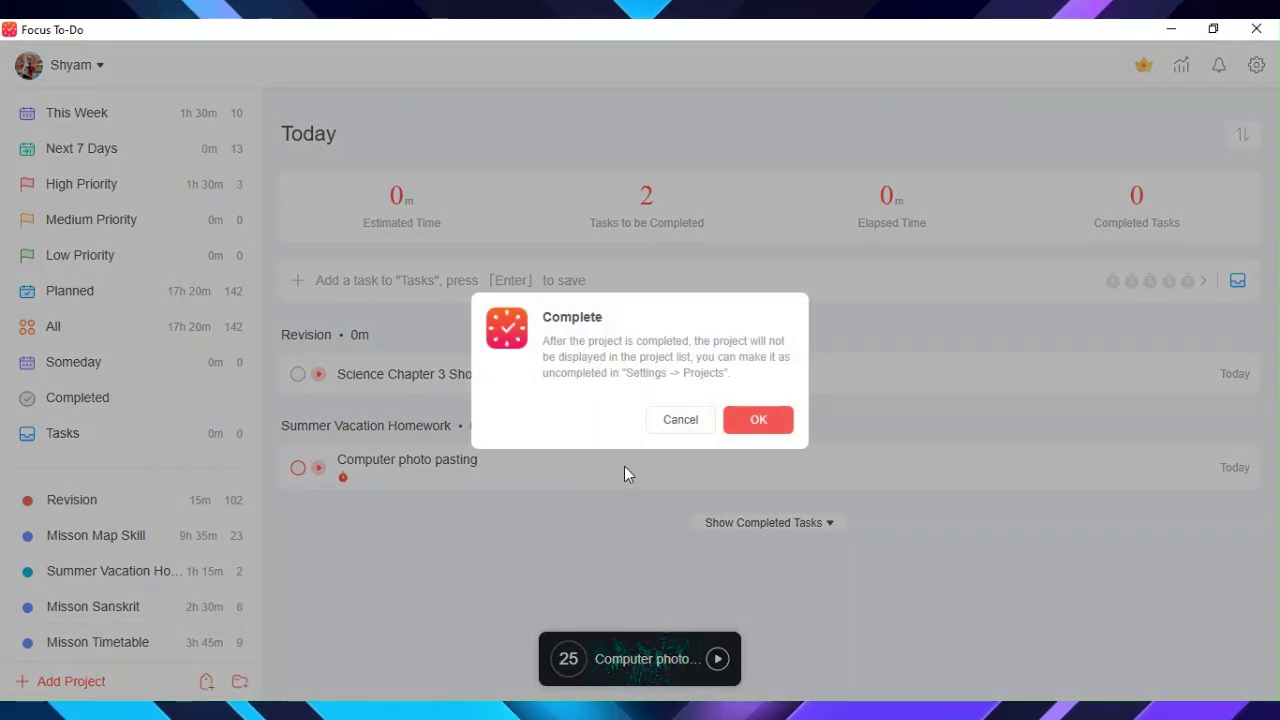
left_click(758, 419)
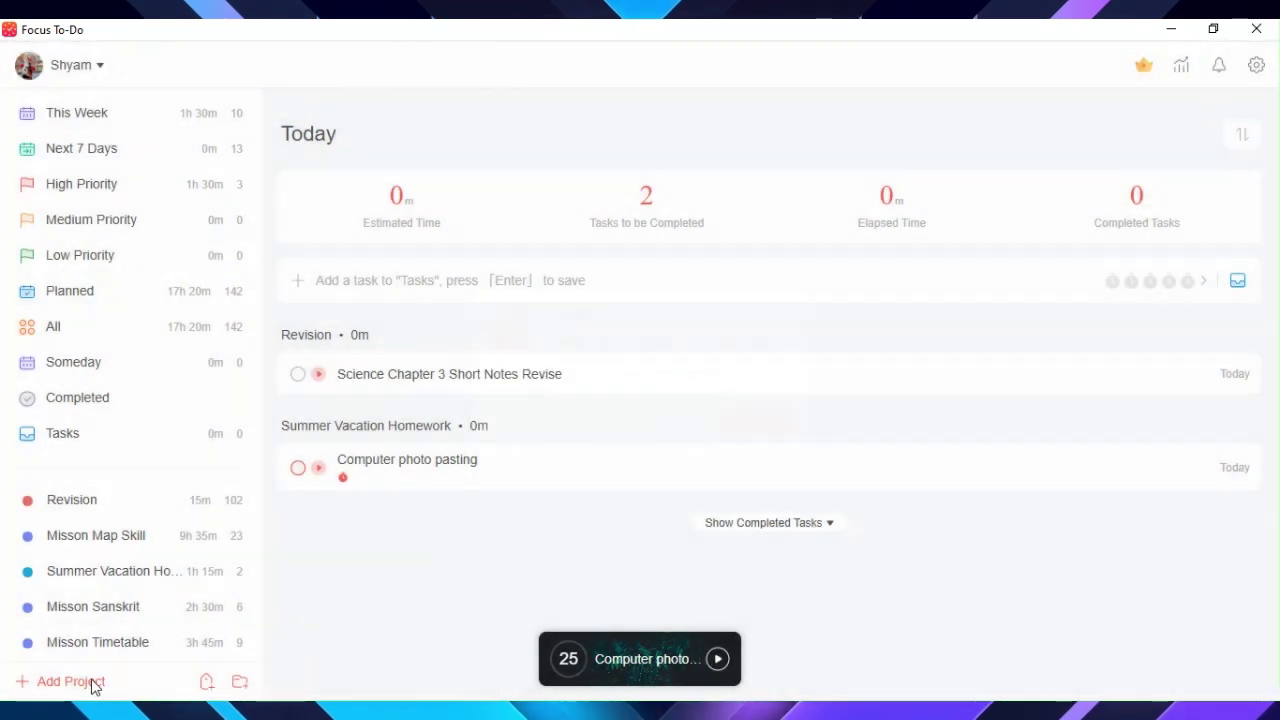
Step: Retry Add Project, cancel the Premium prompt again, and scroll the Today list
left_click(84, 683)
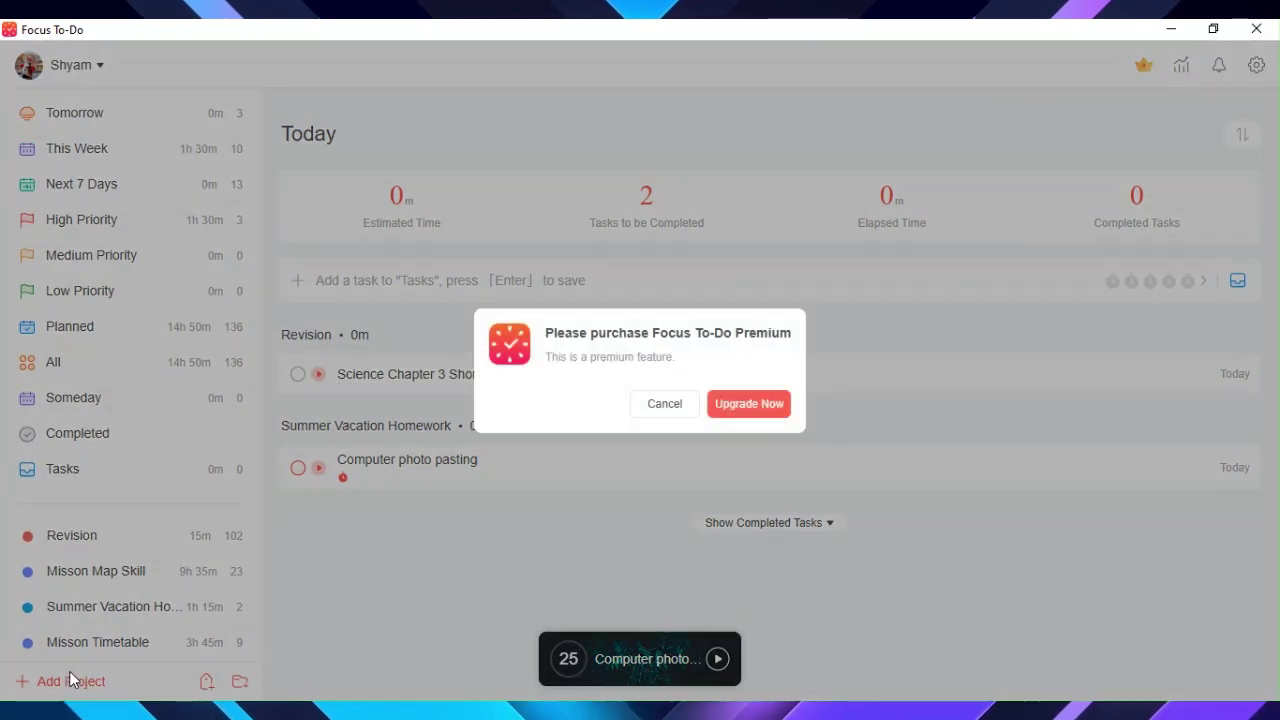
left_click(670, 406)
scroll(194, 494, "up", 2)
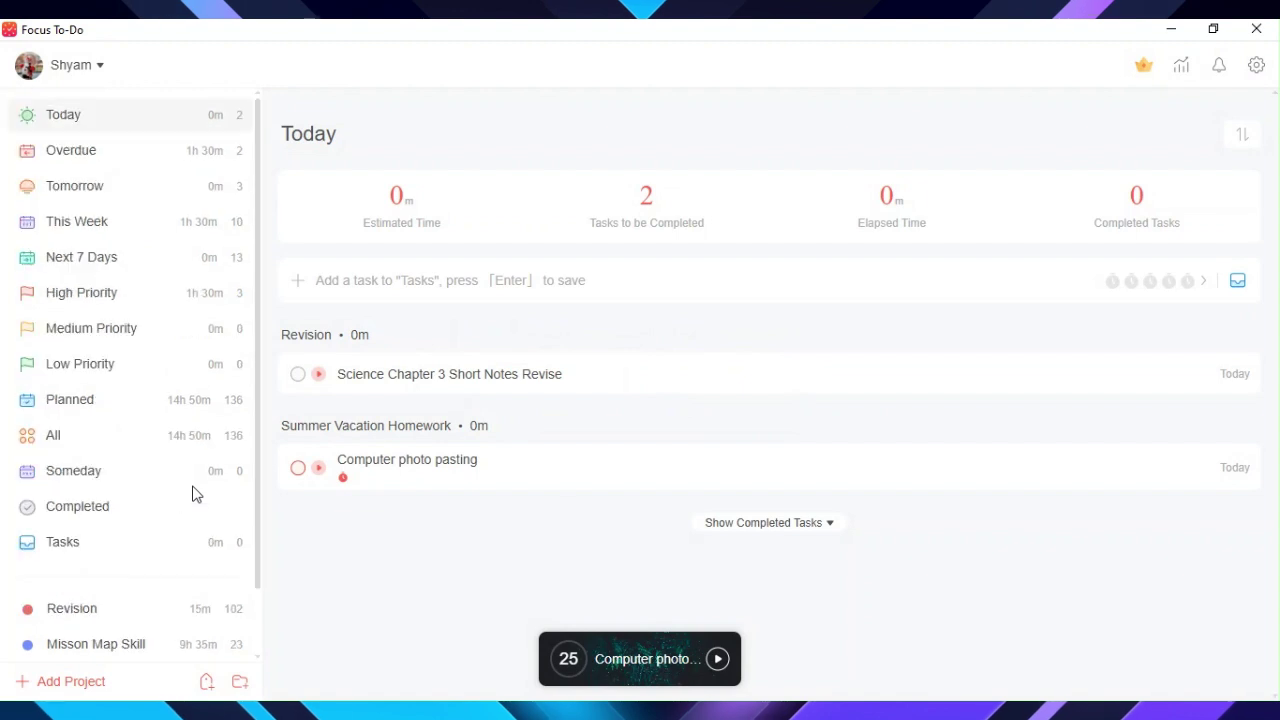
scroll(166, 517, "down", 2)
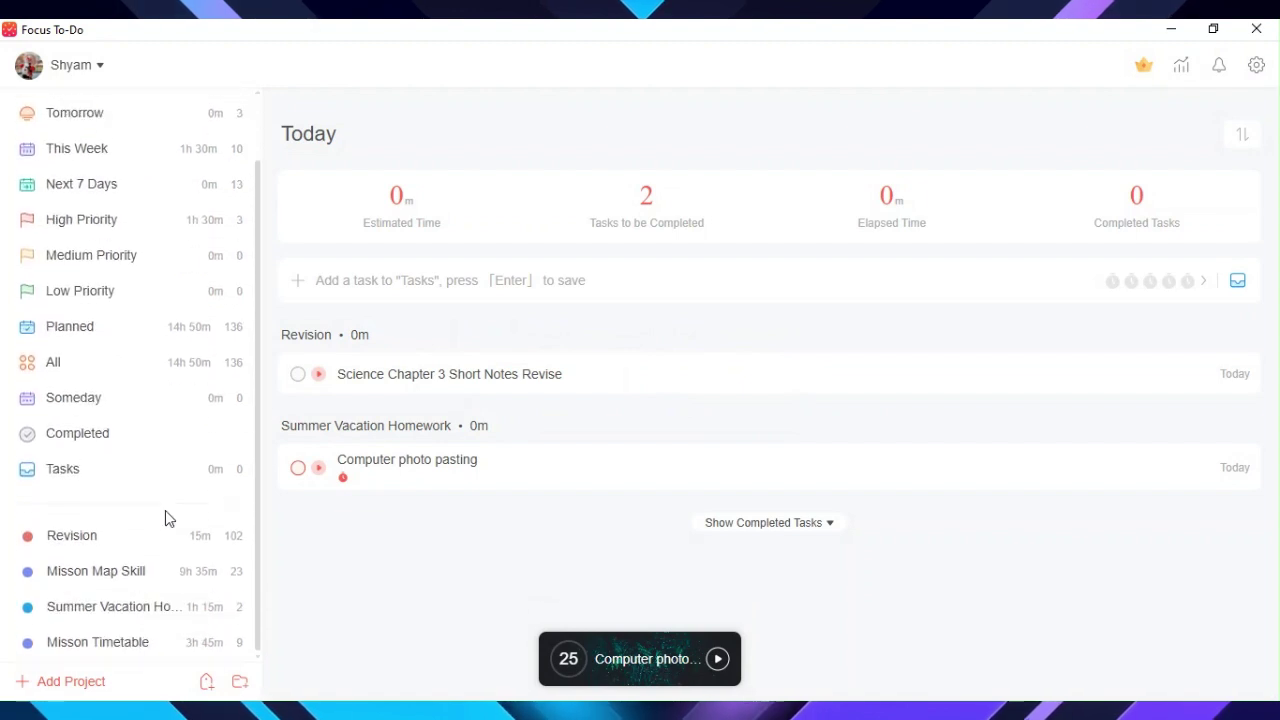
scroll(165, 510, "up", 2)
scroll(165, 510, "down", 2)
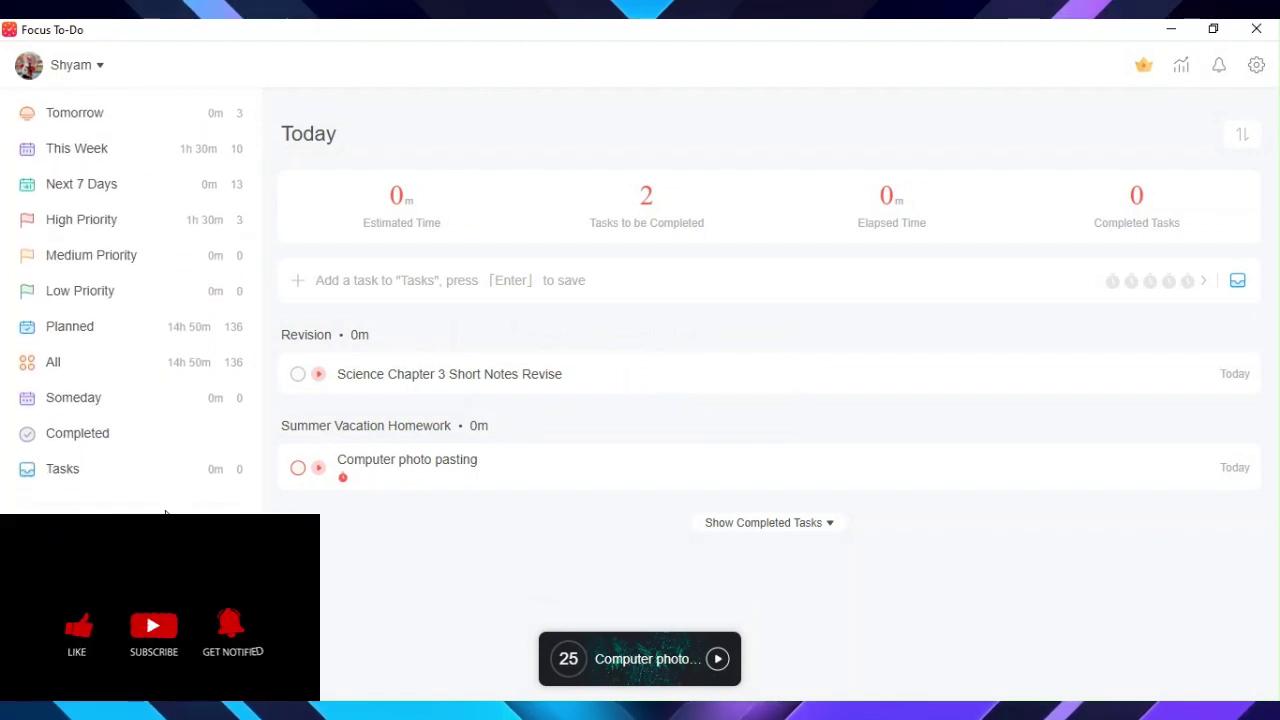
scroll(180, 490, "up", 2)
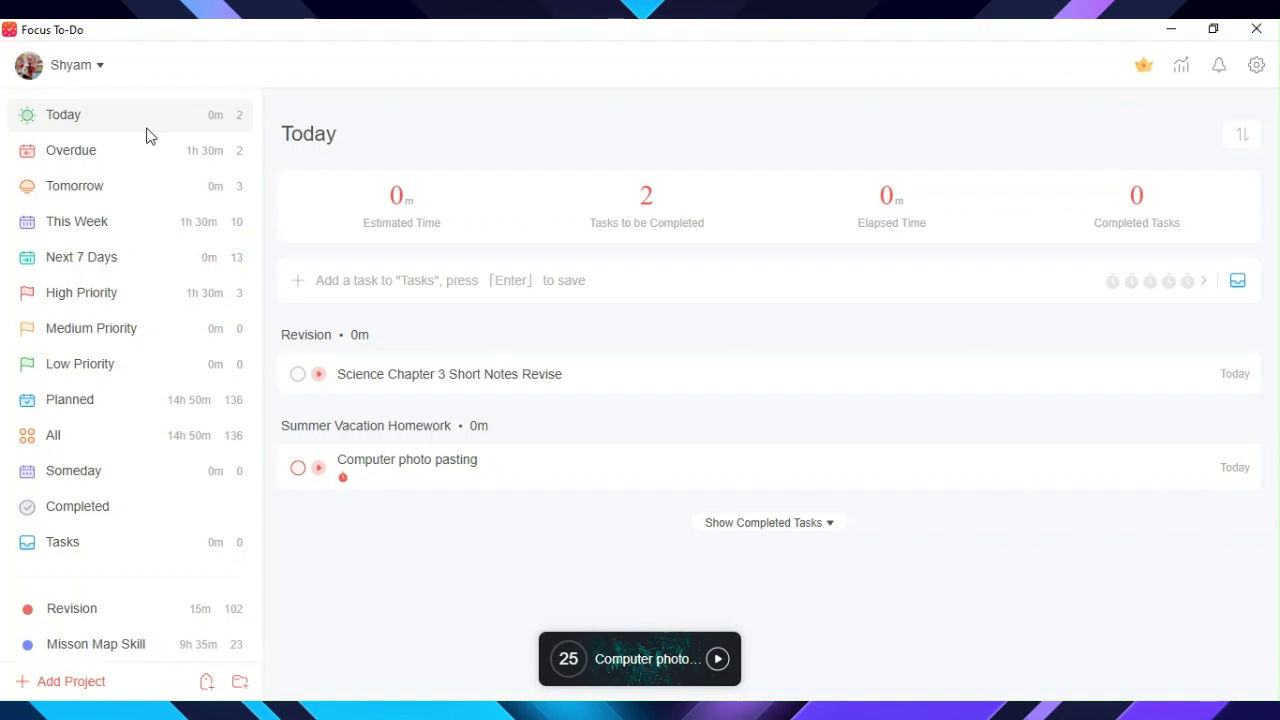
Step: Add the task 'blah blah blah' to Today
left_click(492, 289)
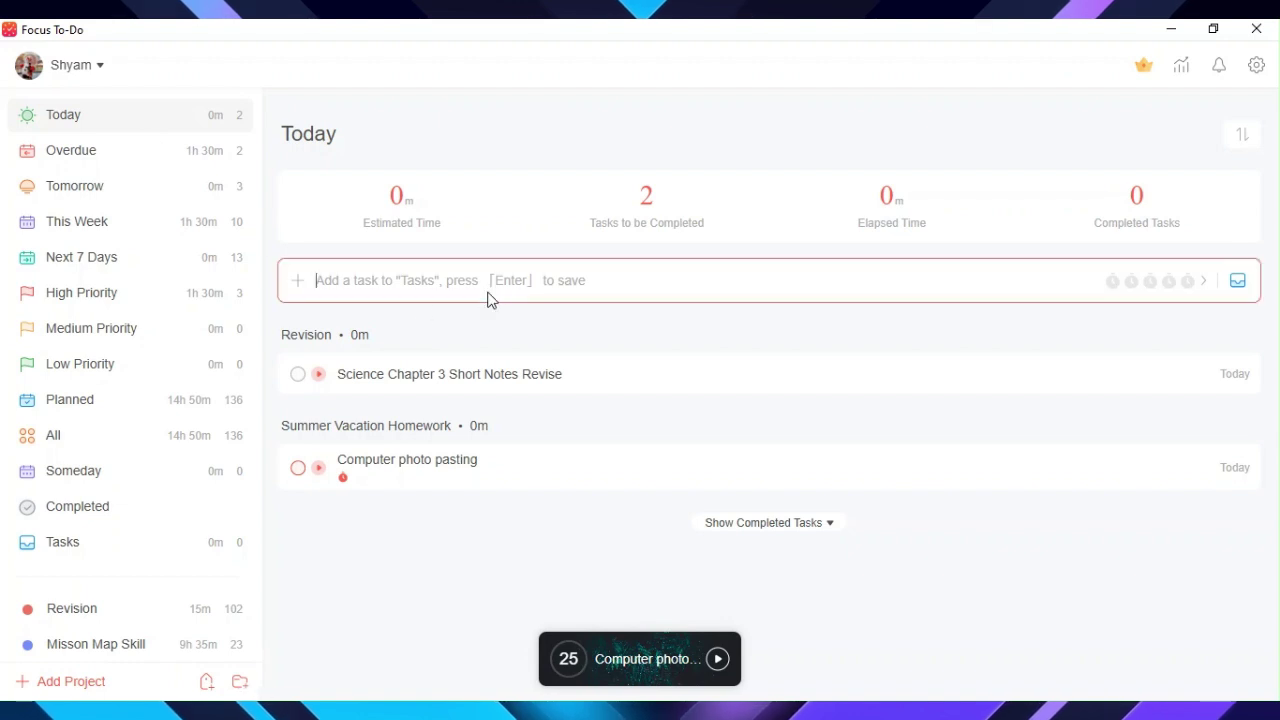
type("bla")
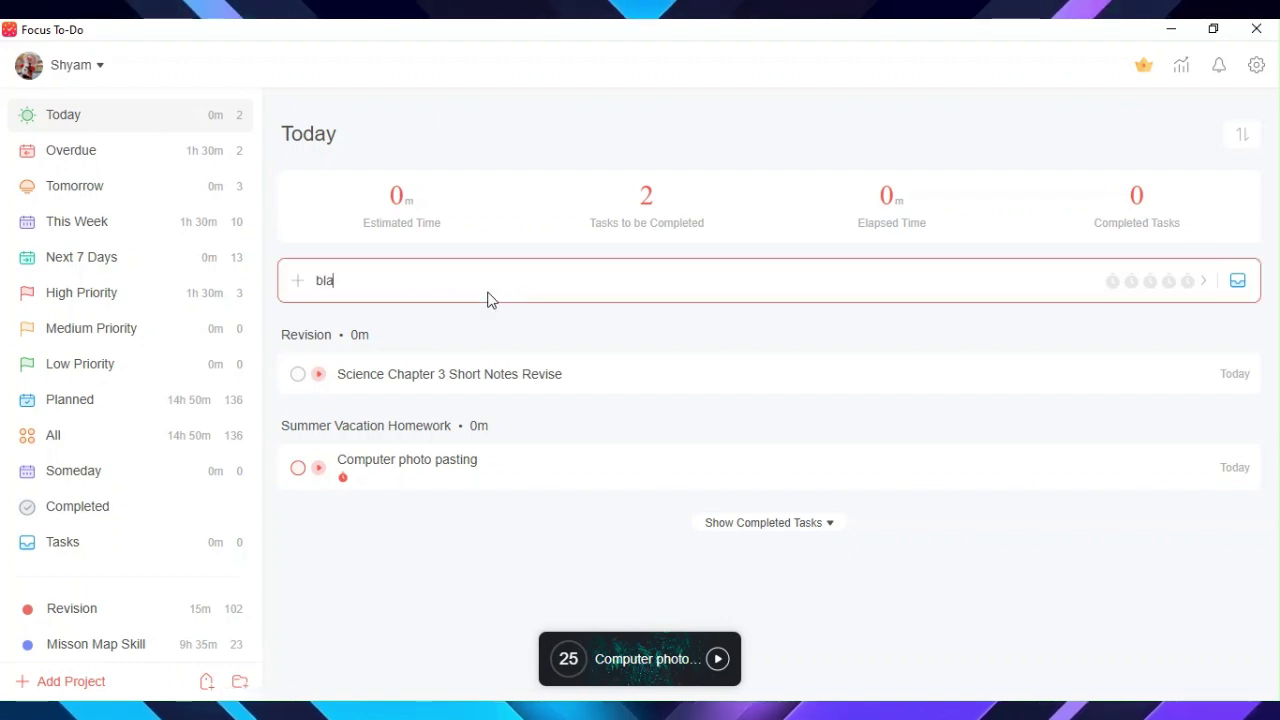
type("h bla")
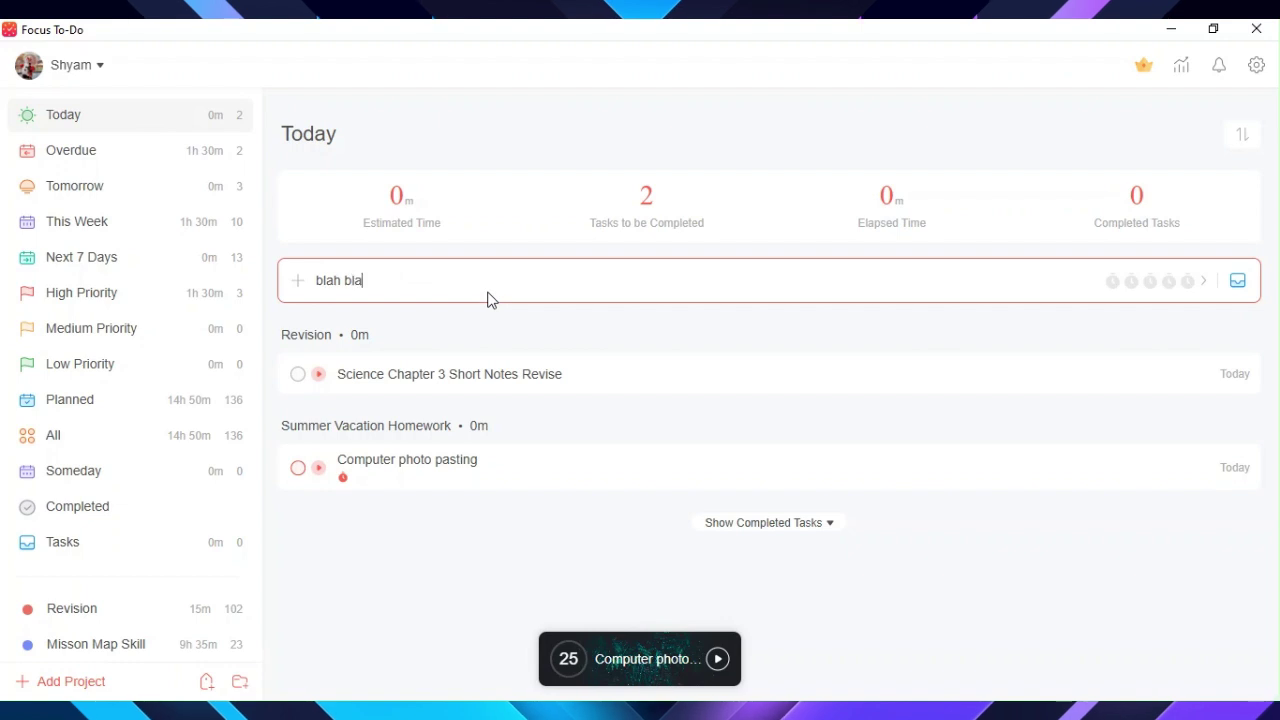
type("h blah")
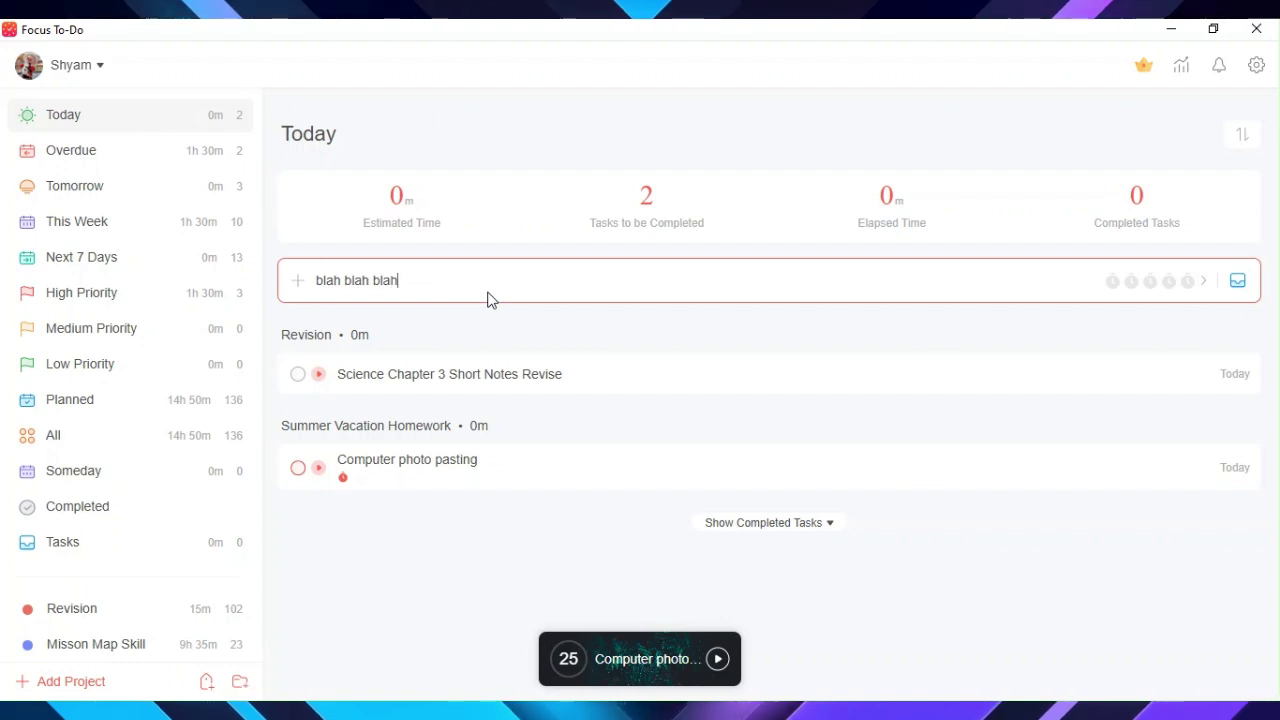
key("Return")
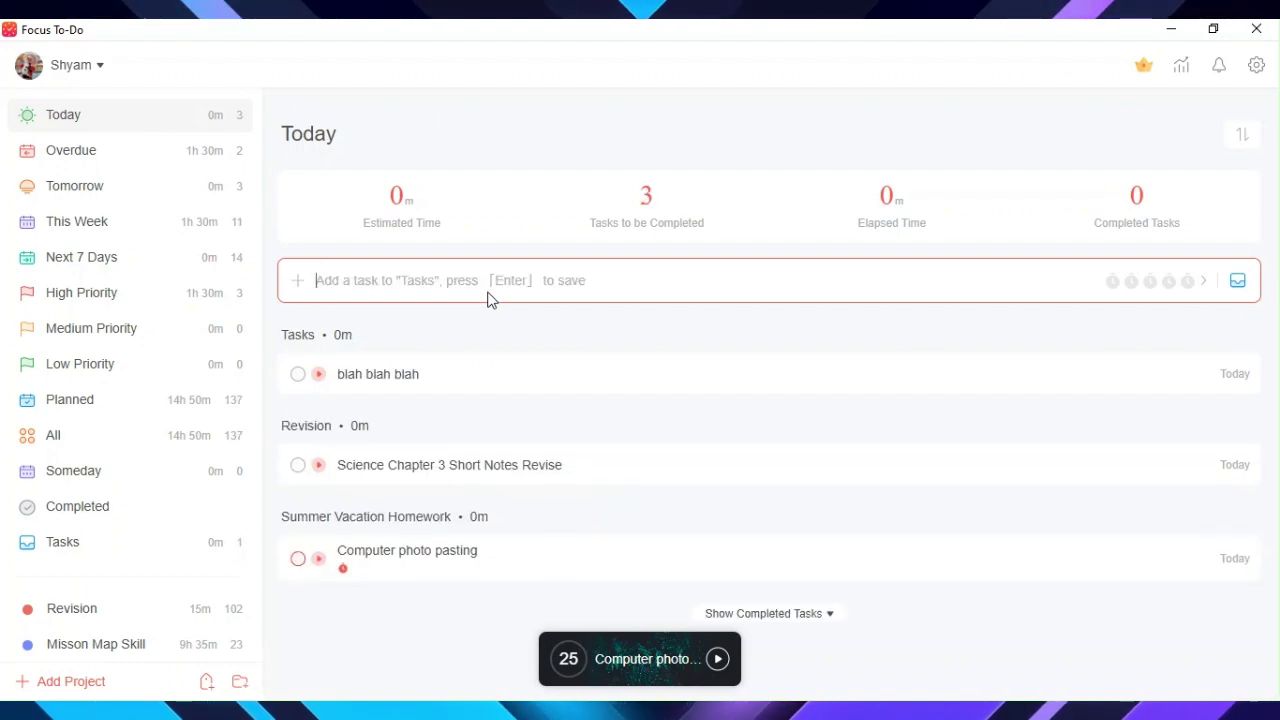
Step: Open the task's details, cancel a 1-pomodoro estimate, and close the panel
left_click(978, 390)
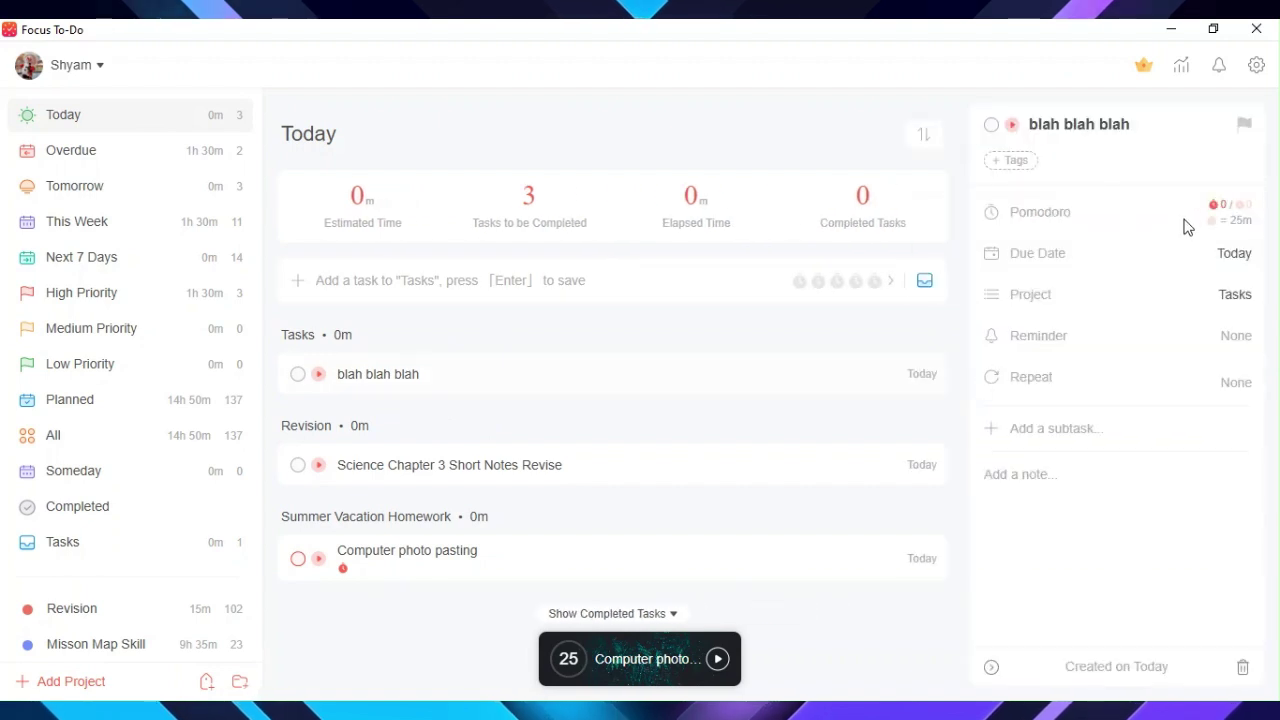
left_click(1197, 215)
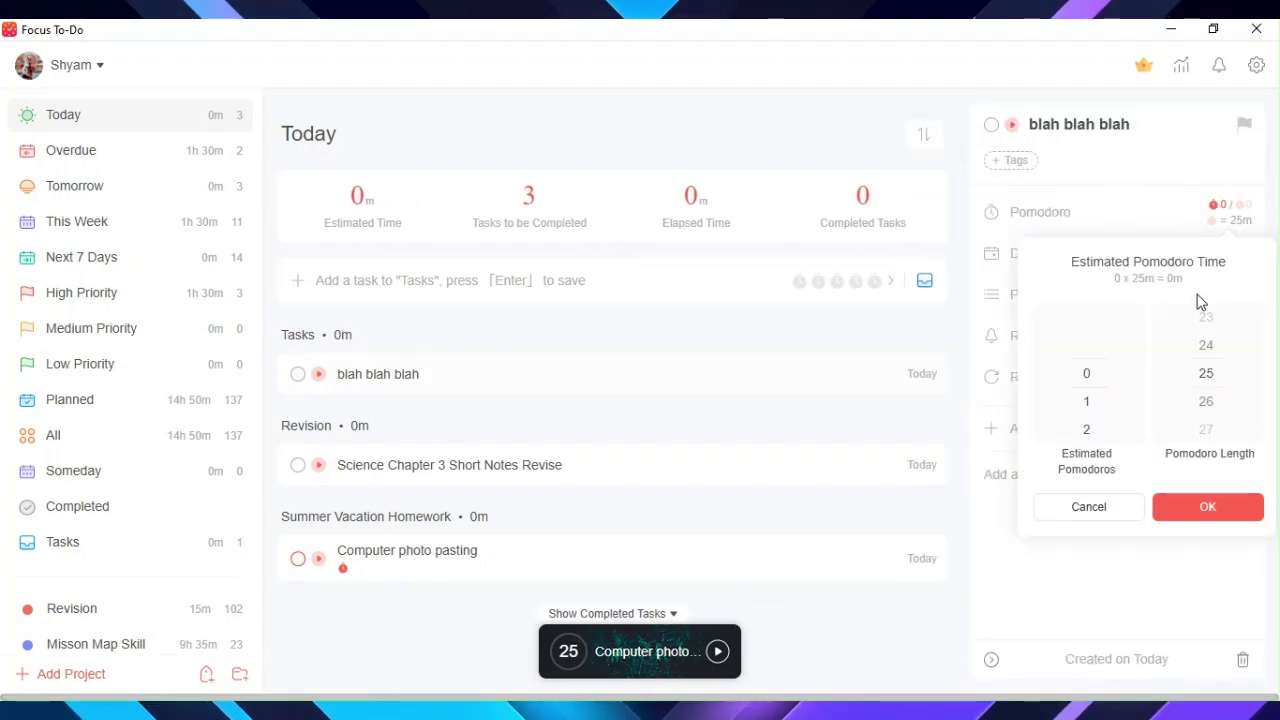
scroll(1106, 405, "down", 2)
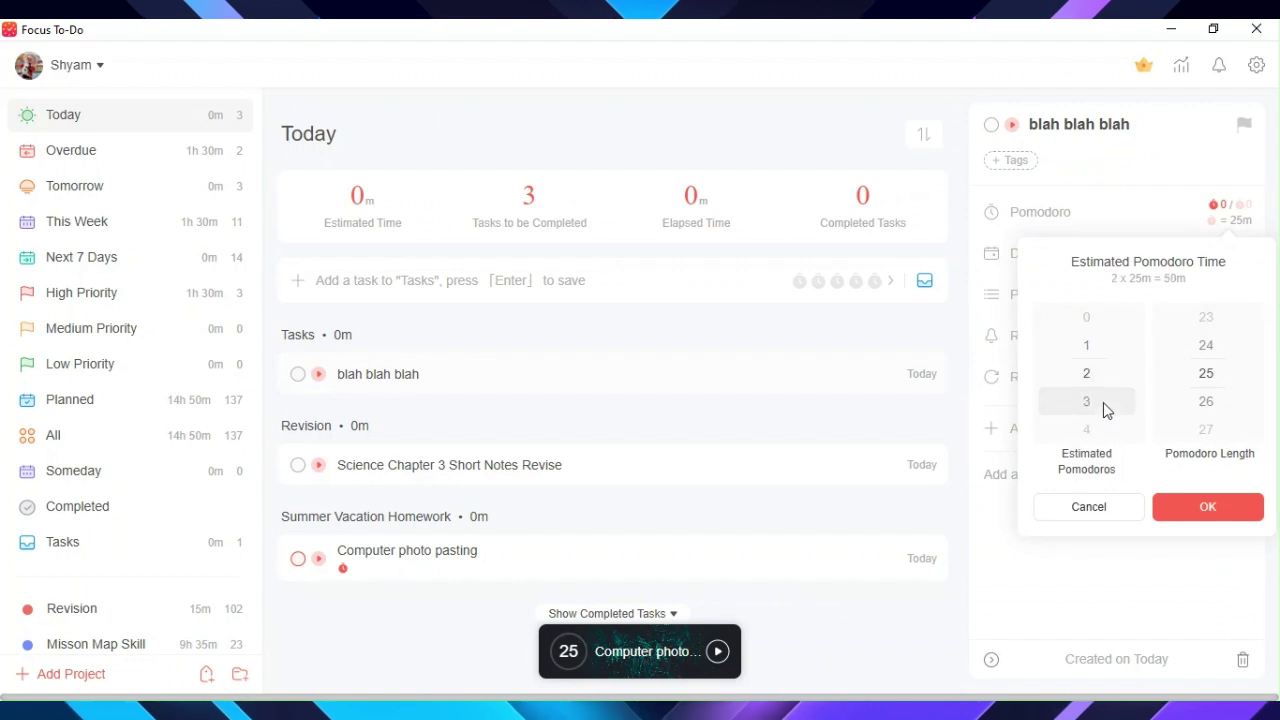
left_click(1104, 348)
left_click(1104, 515)
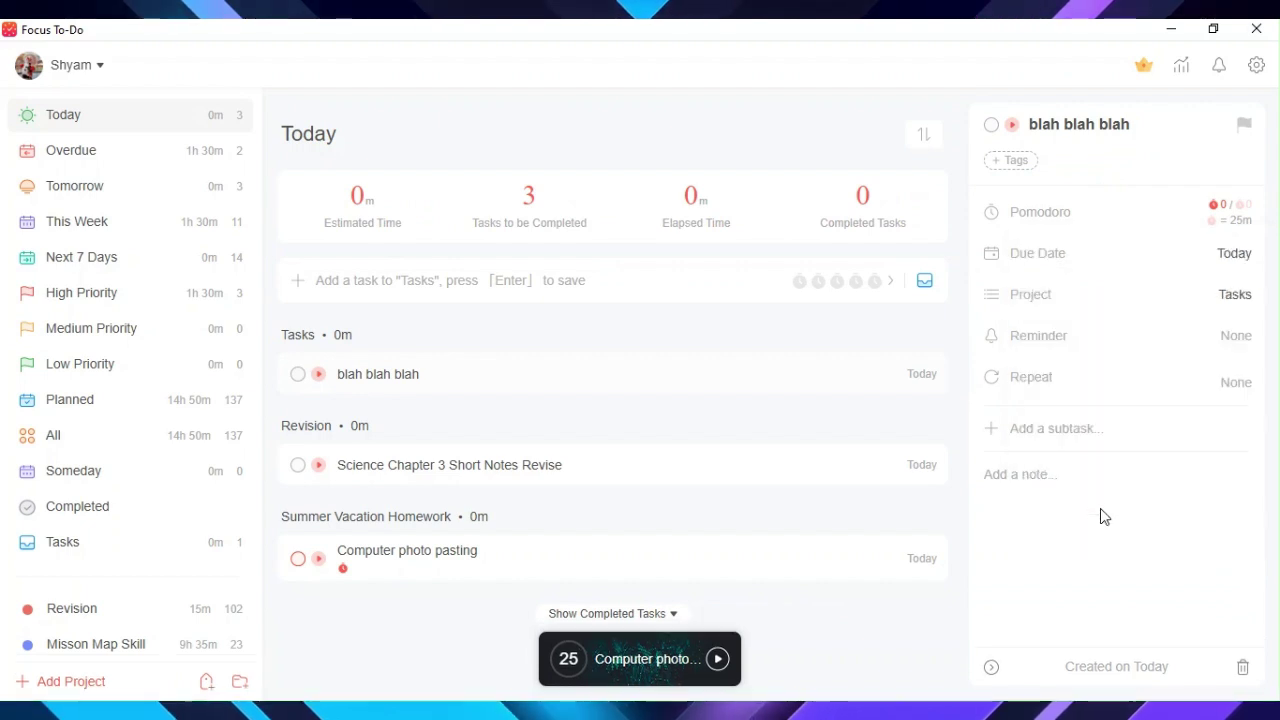
left_click(783, 336)
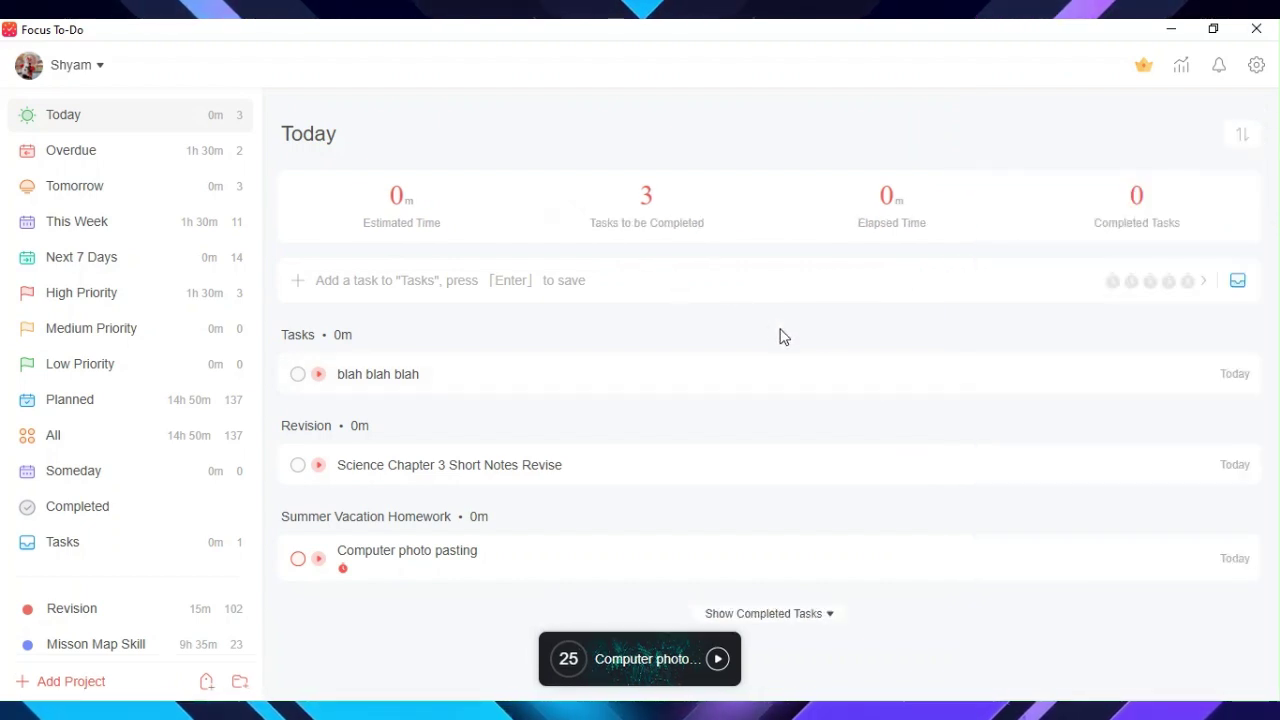
Step: Type 'blah' into the Add a task field without saving it
left_click(714, 294)
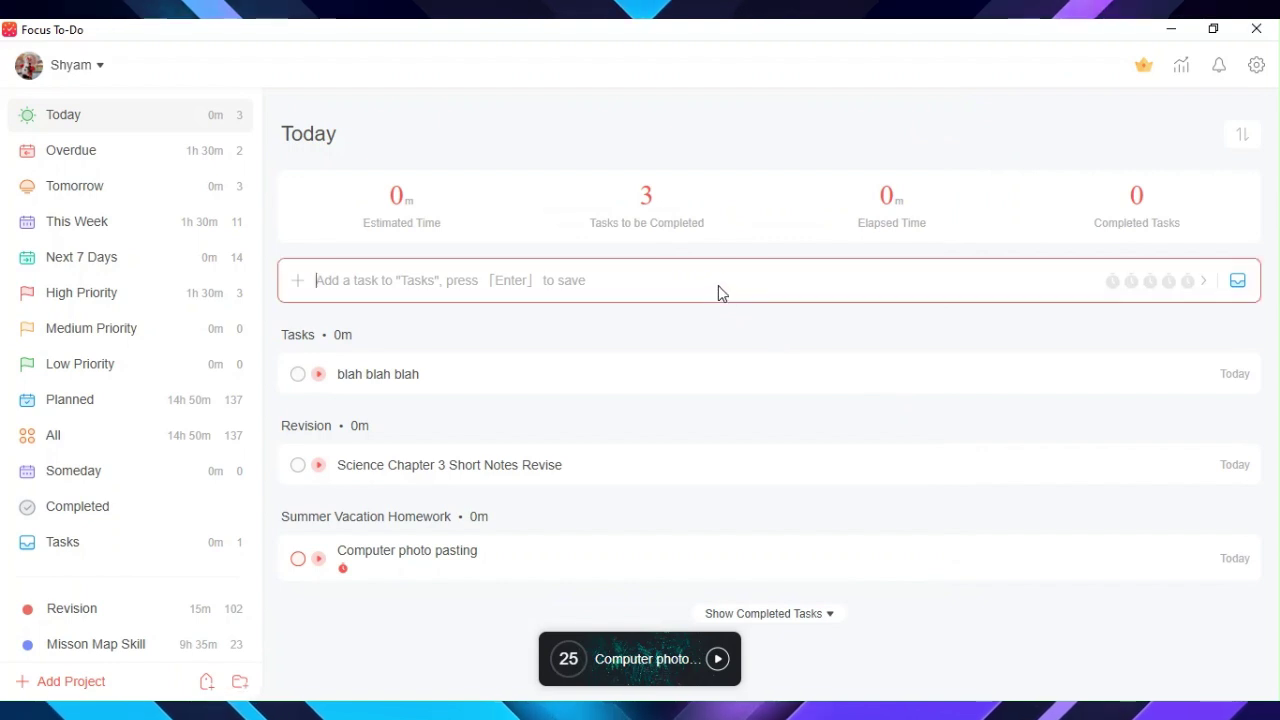
type("blah")
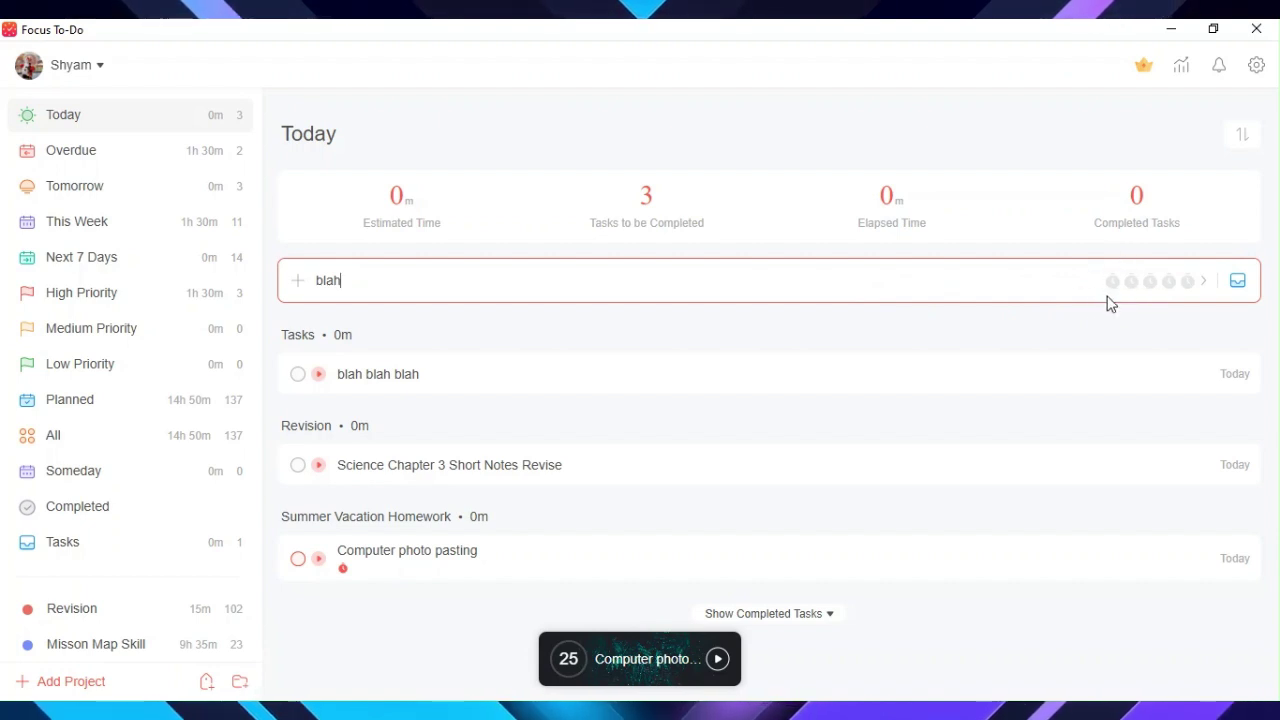
Step: Browse the Pomodoro Length options in Settings, keeping 25 Minutes
left_click(1255, 70)
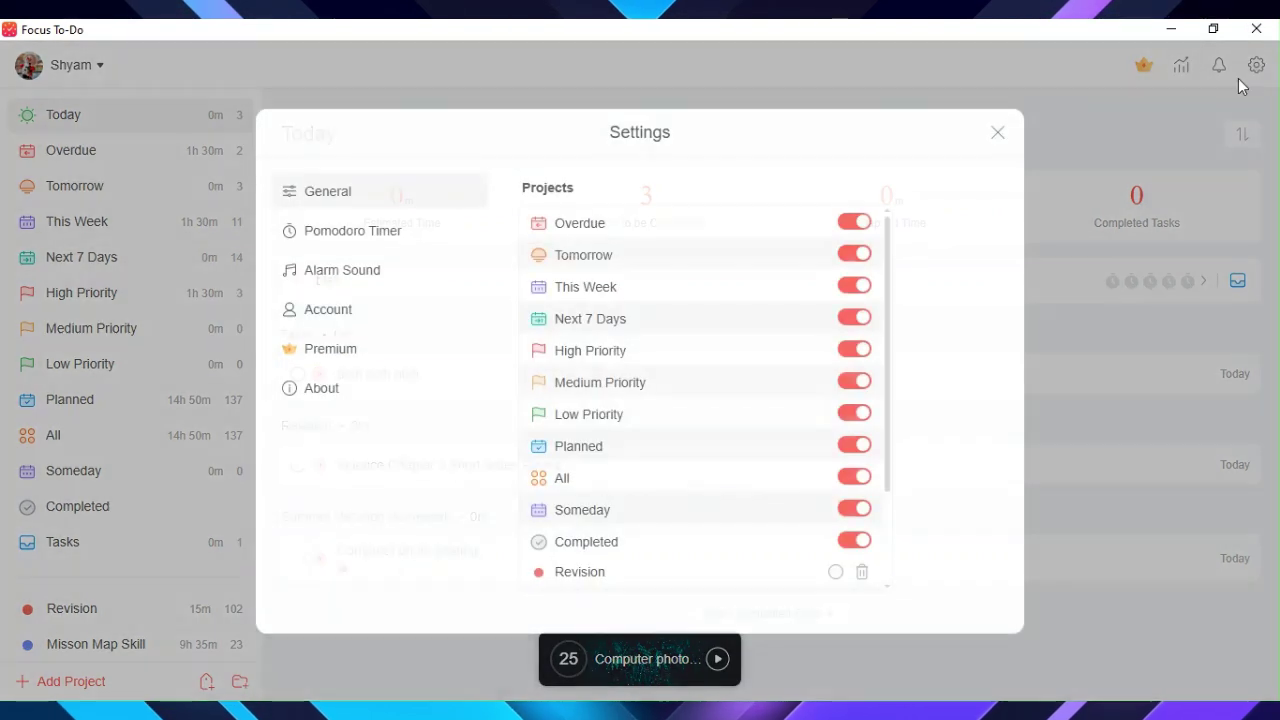
left_click(418, 234)
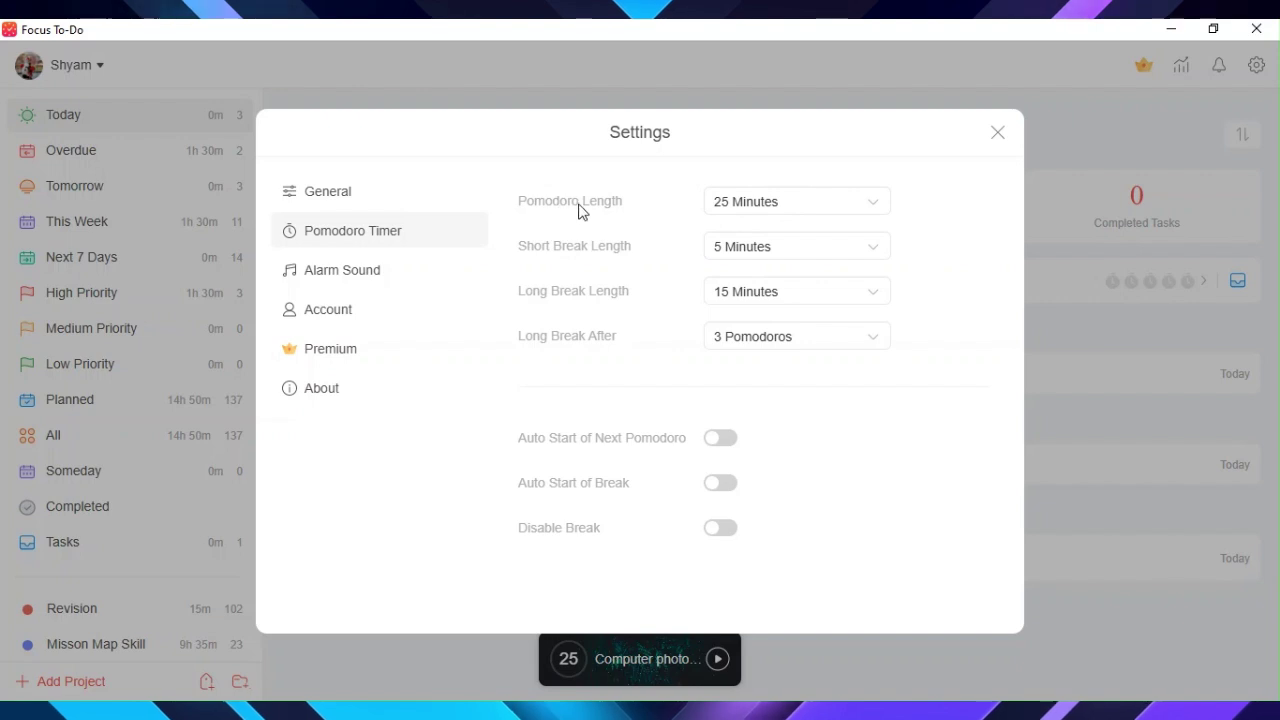
left_click(854, 203)
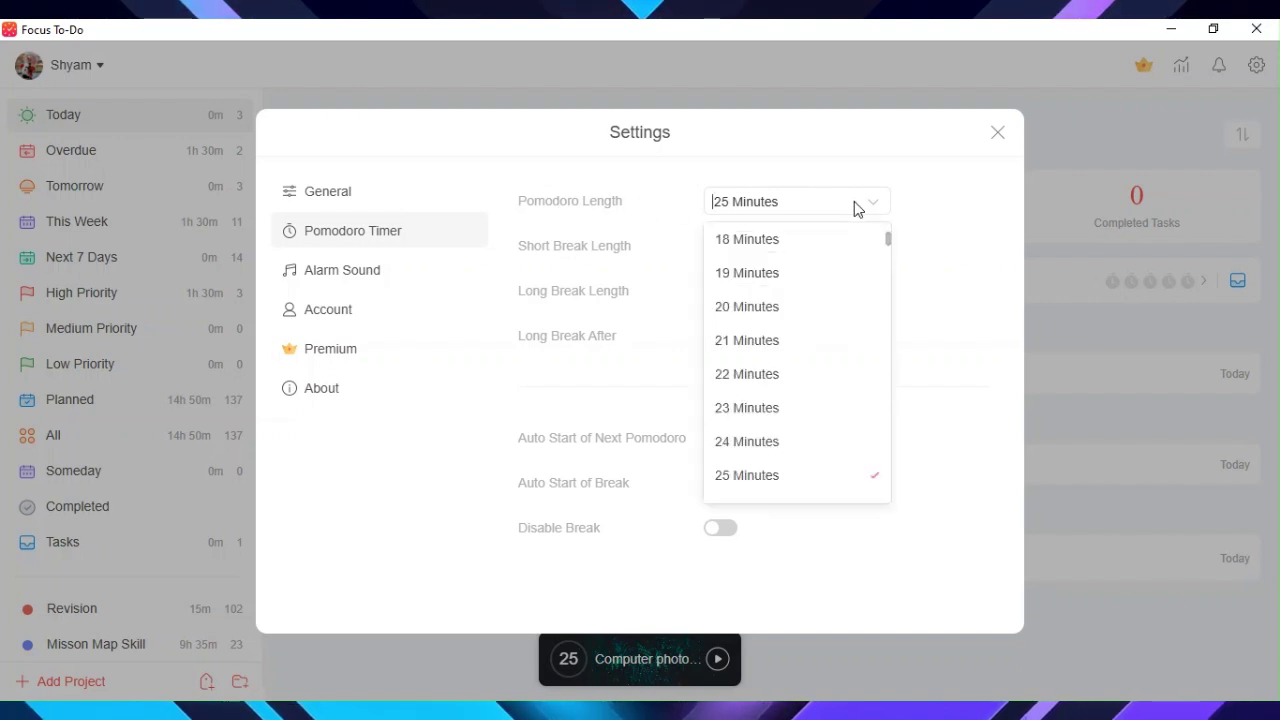
scroll(843, 380, "up", 1)
scroll(843, 380, "down", 2)
scroll(843, 375, "up", 4)
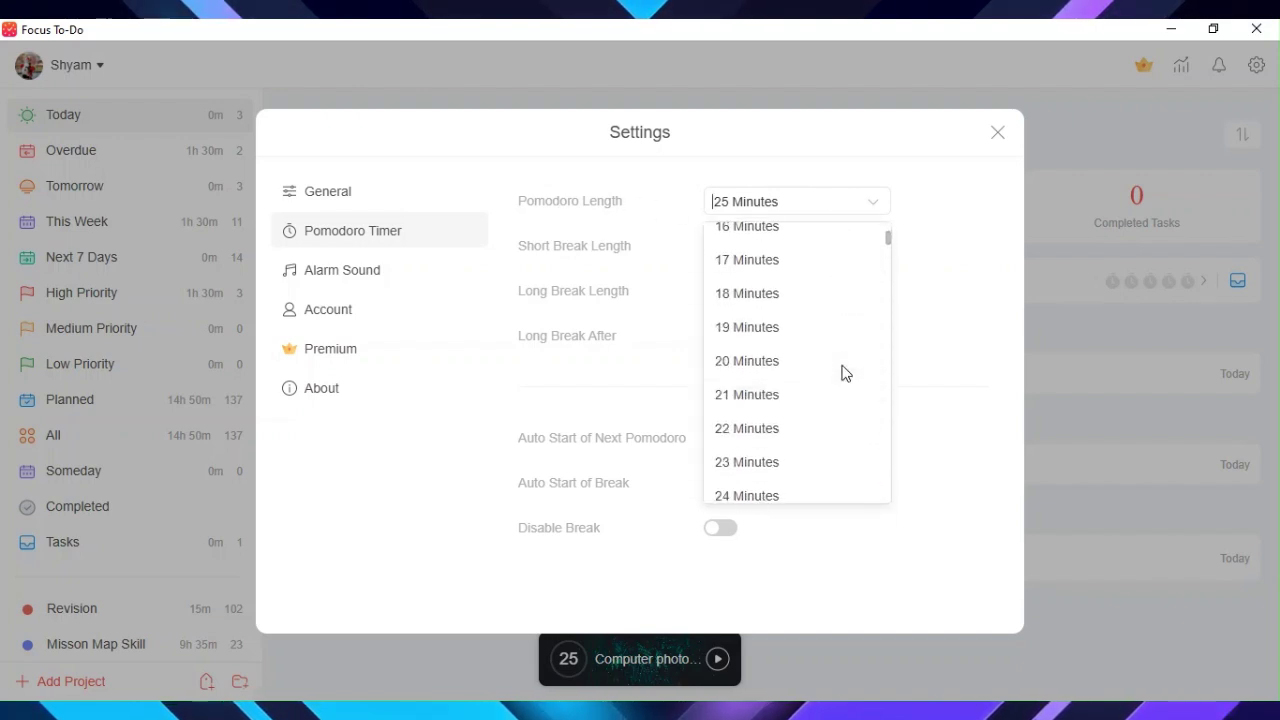
scroll(833, 358, "down", 2)
left_click(996, 243)
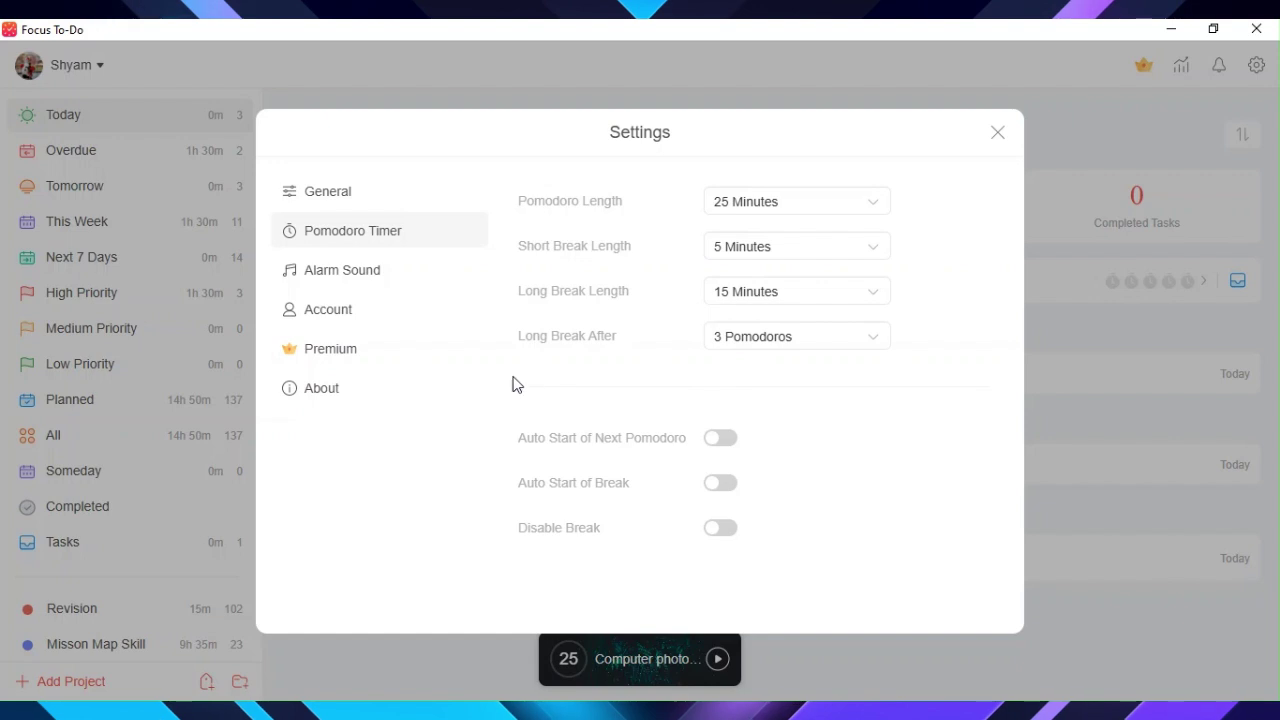
Step: Glance at the General settings, then return to Pomodoro Timer
left_click(425, 195)
scroll(660, 320, "down", 3)
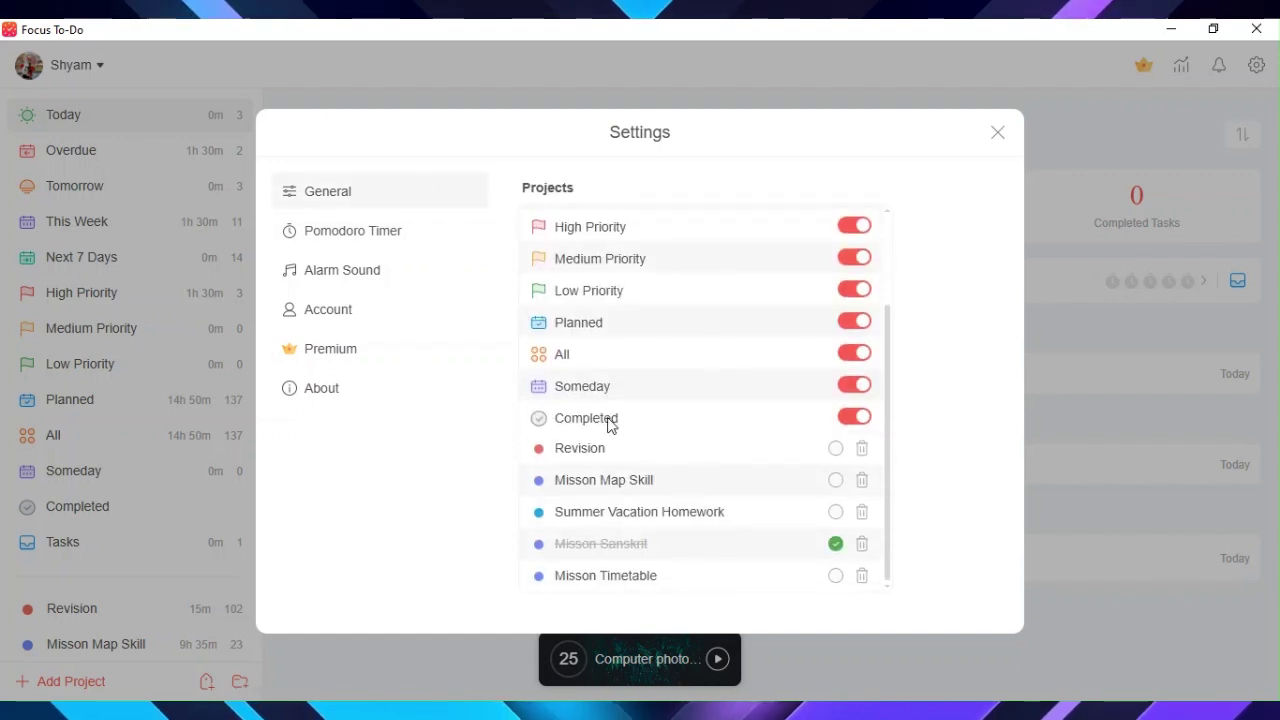
left_click(366, 234)
Step: Review alarm sounds: School Bell focus alarm, Drum Cymbal break alarm, Wilderness white noise
left_click(371, 275)
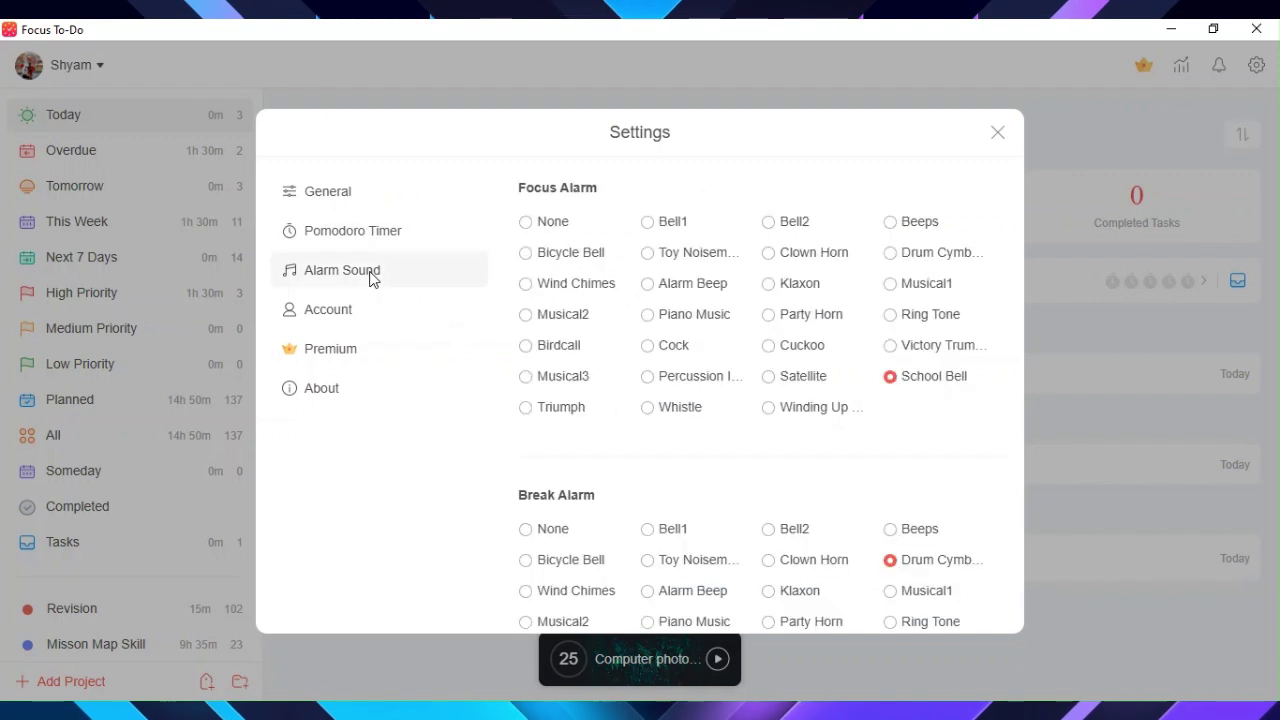
scroll(777, 347, "down", 5)
scroll(777, 347, "up", 5)
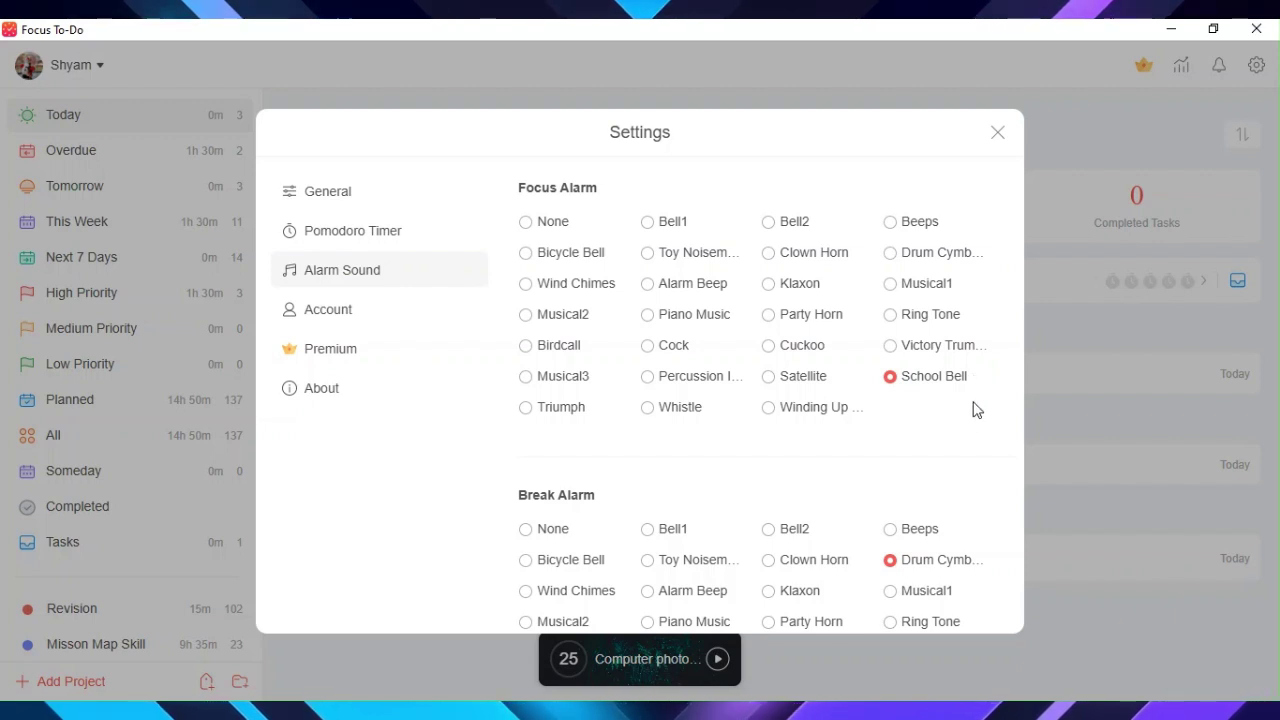
scroll(946, 441, "down", 1)
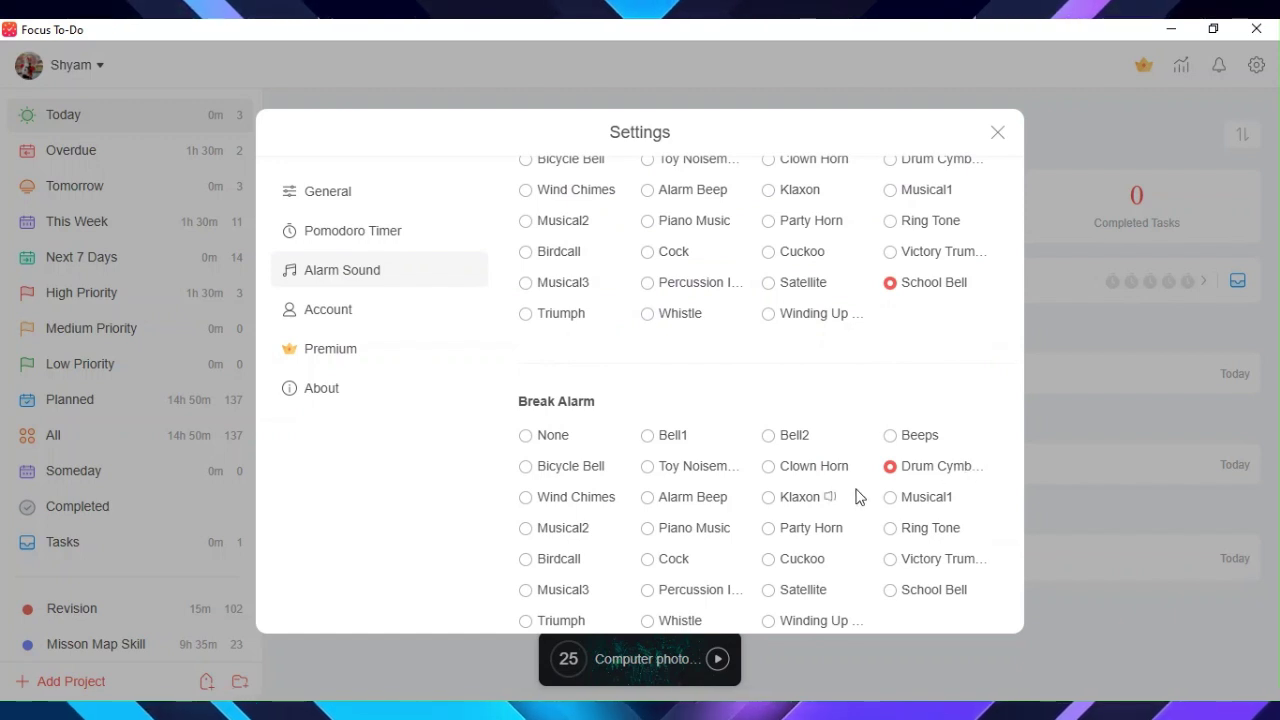
scroll(820, 470, "down", 3)
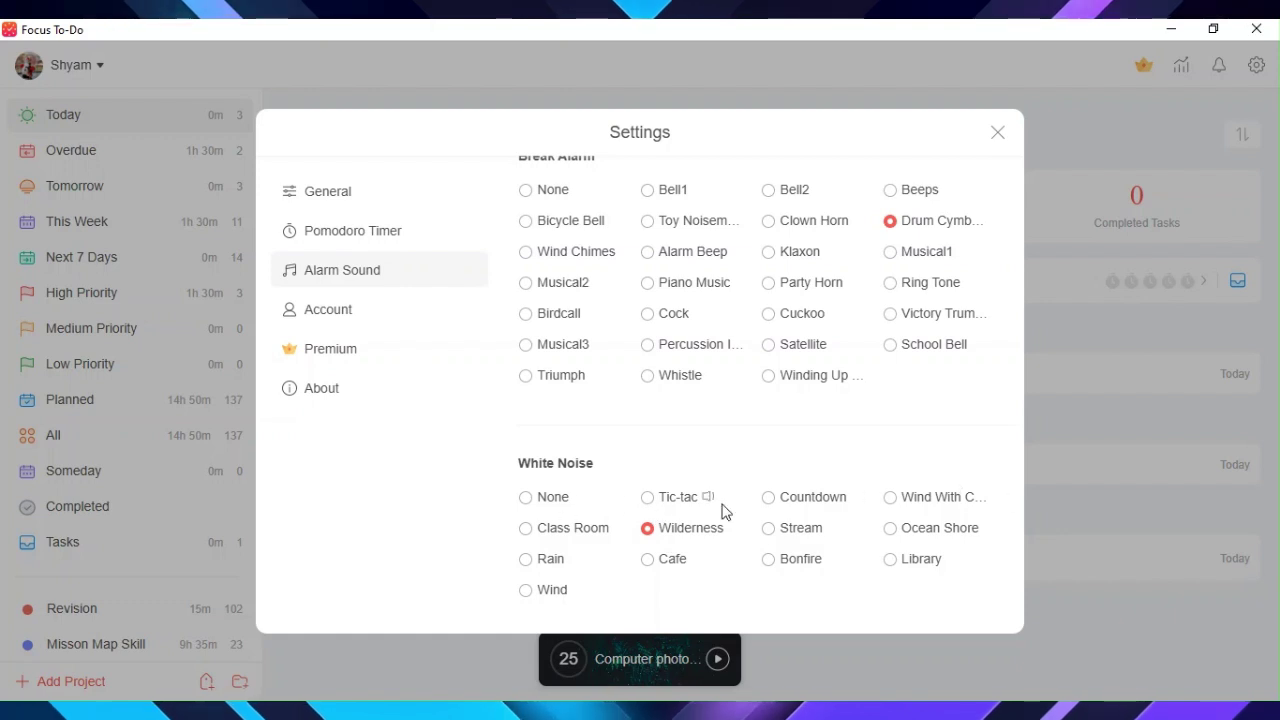
scroll(674, 466, "up", 2)
scroll(643, 466, "down", 2)
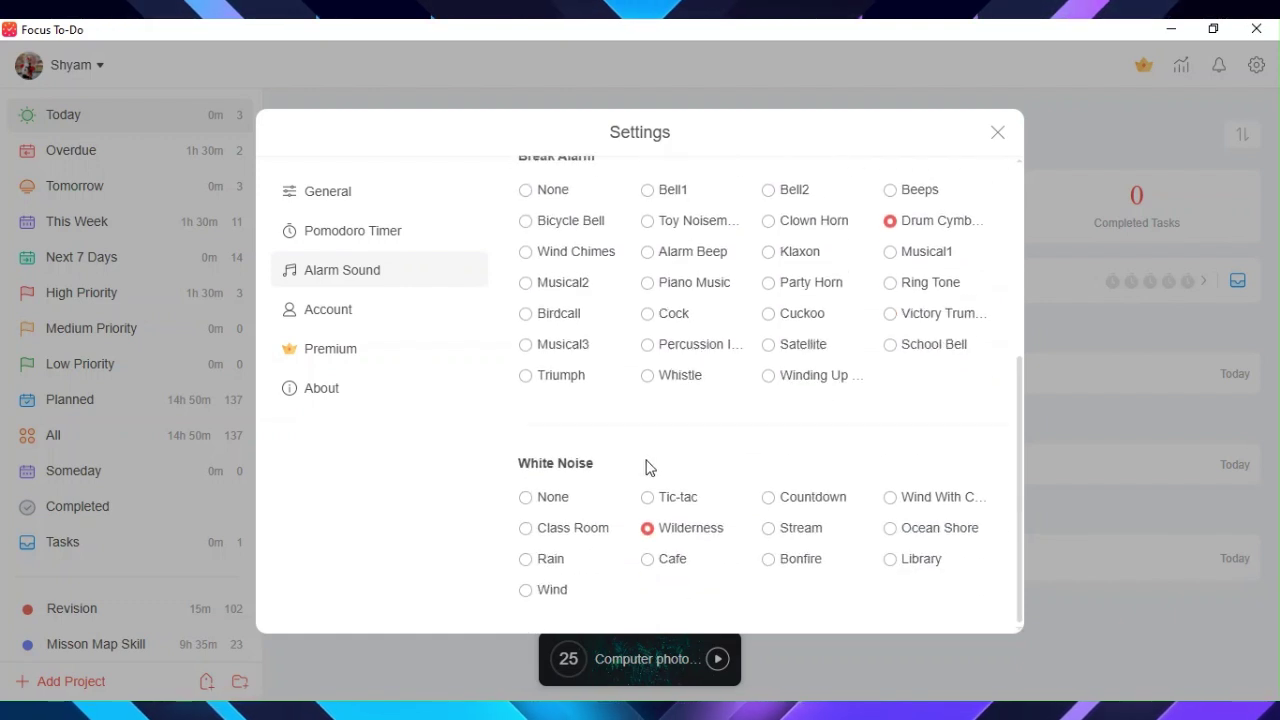
Step: Review the Account and Premium pages in Settings
left_click(427, 318)
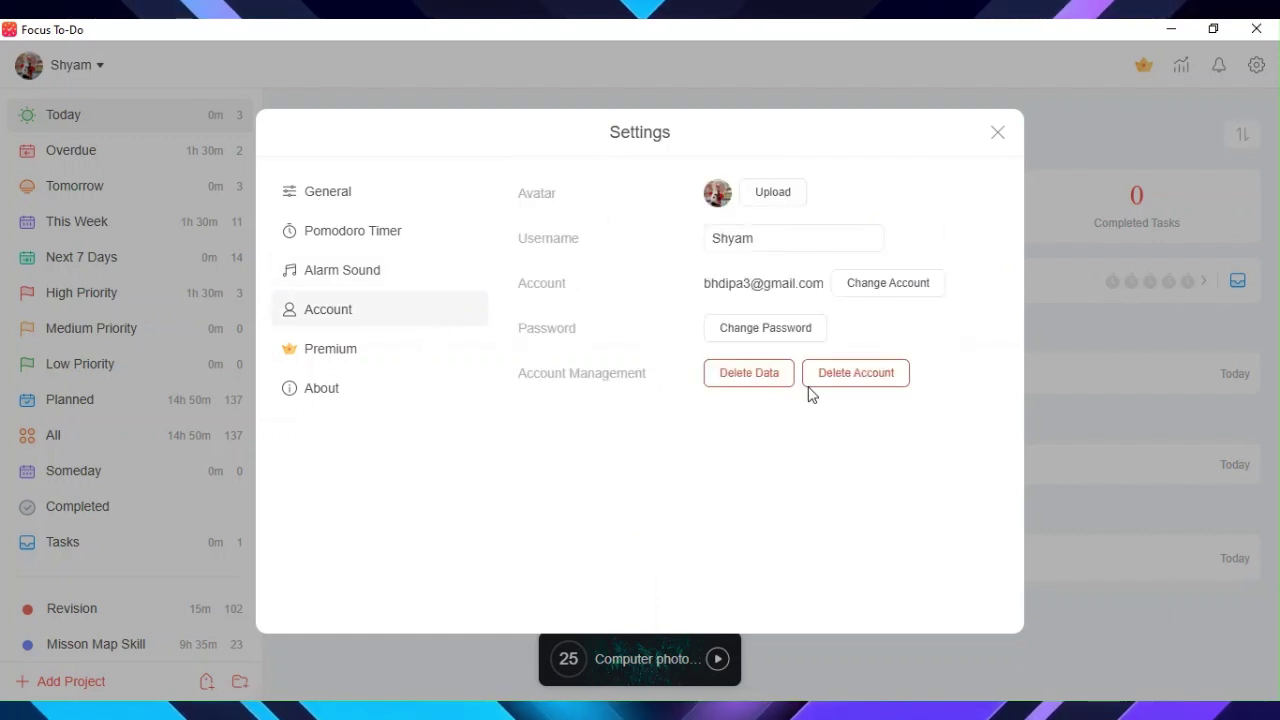
left_click(427, 352)
scroll(871, 294, "down", 2)
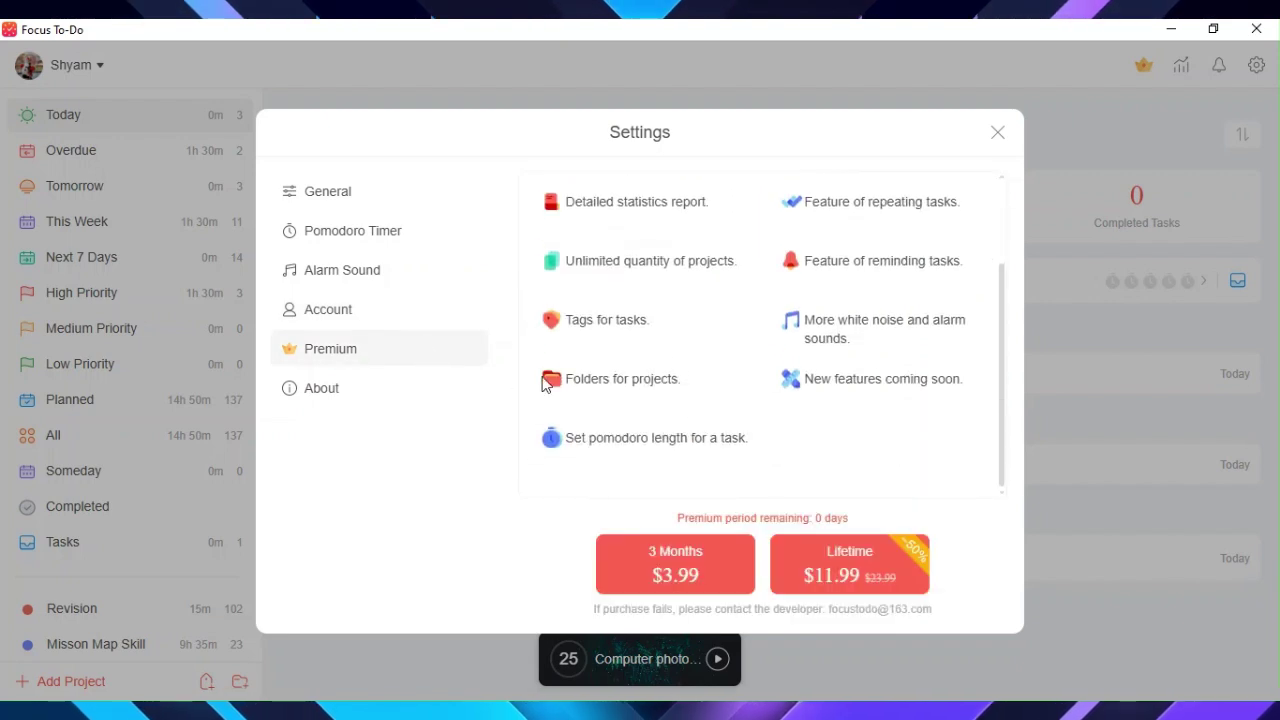
Step: Check the About page, close Settings, and select the leftover 'blah' text
left_click(427, 402)
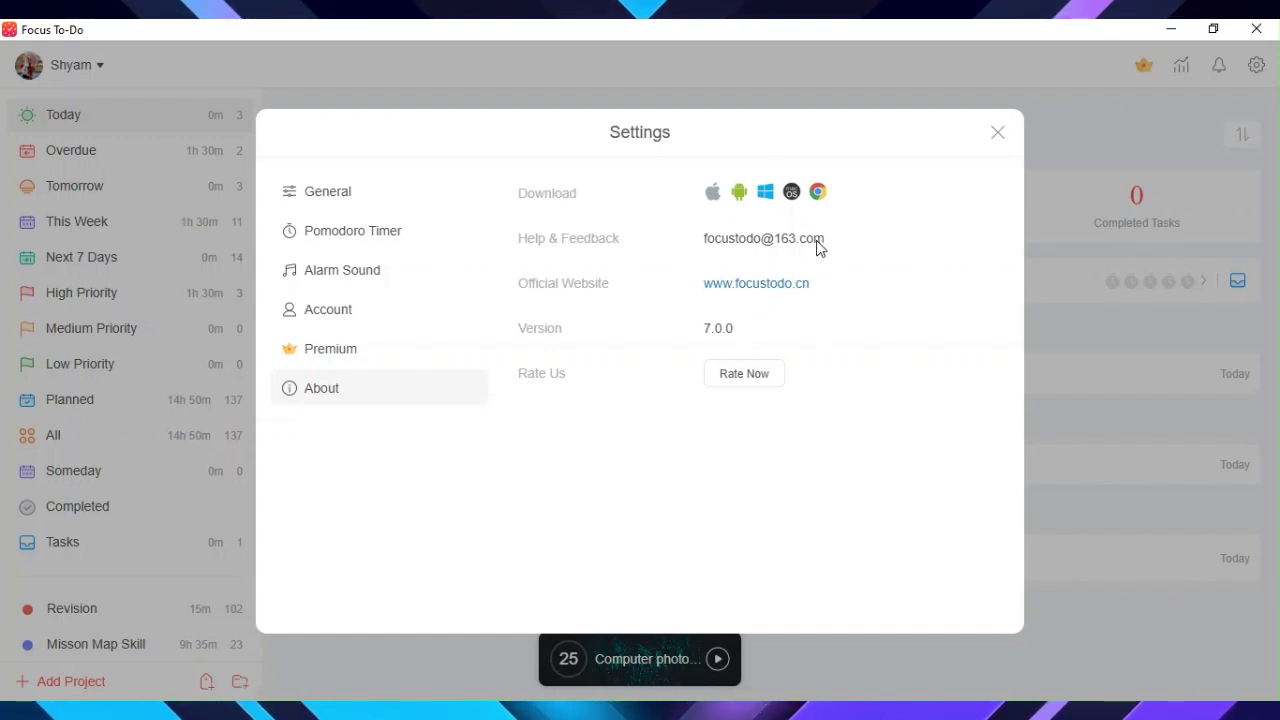
left_click(997, 134)
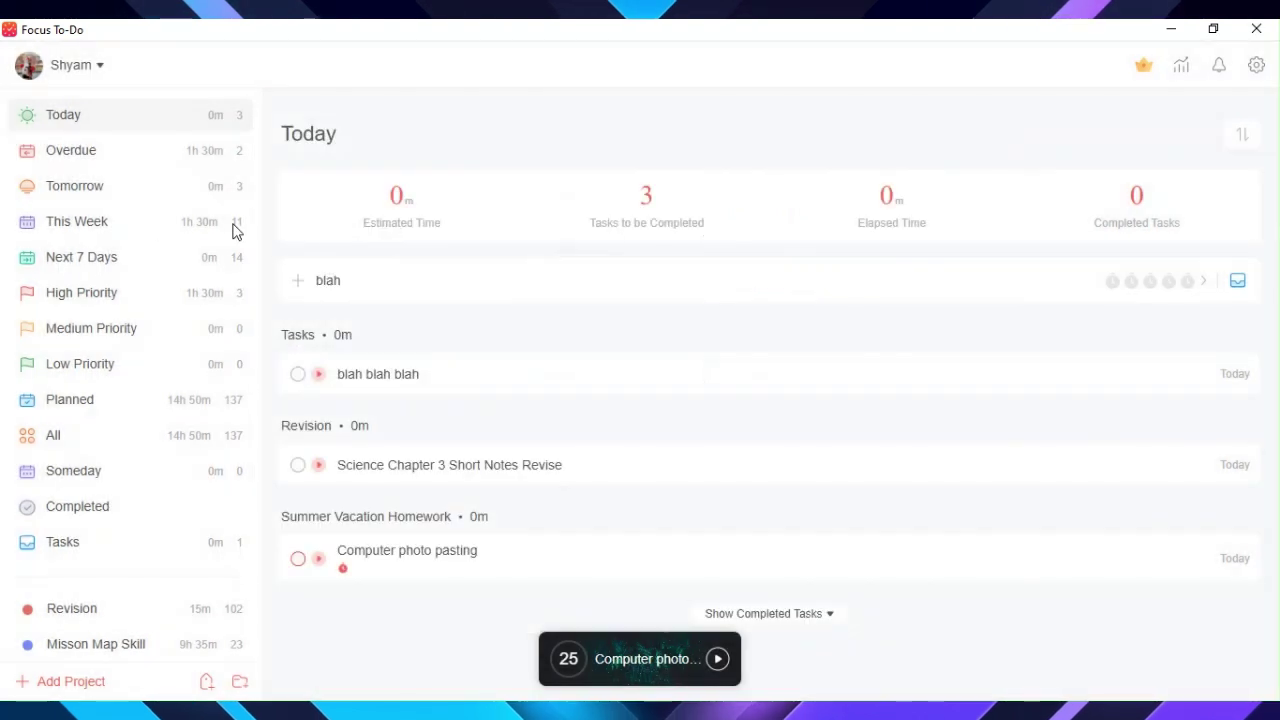
left_click_drag(395, 283, 229, 286)
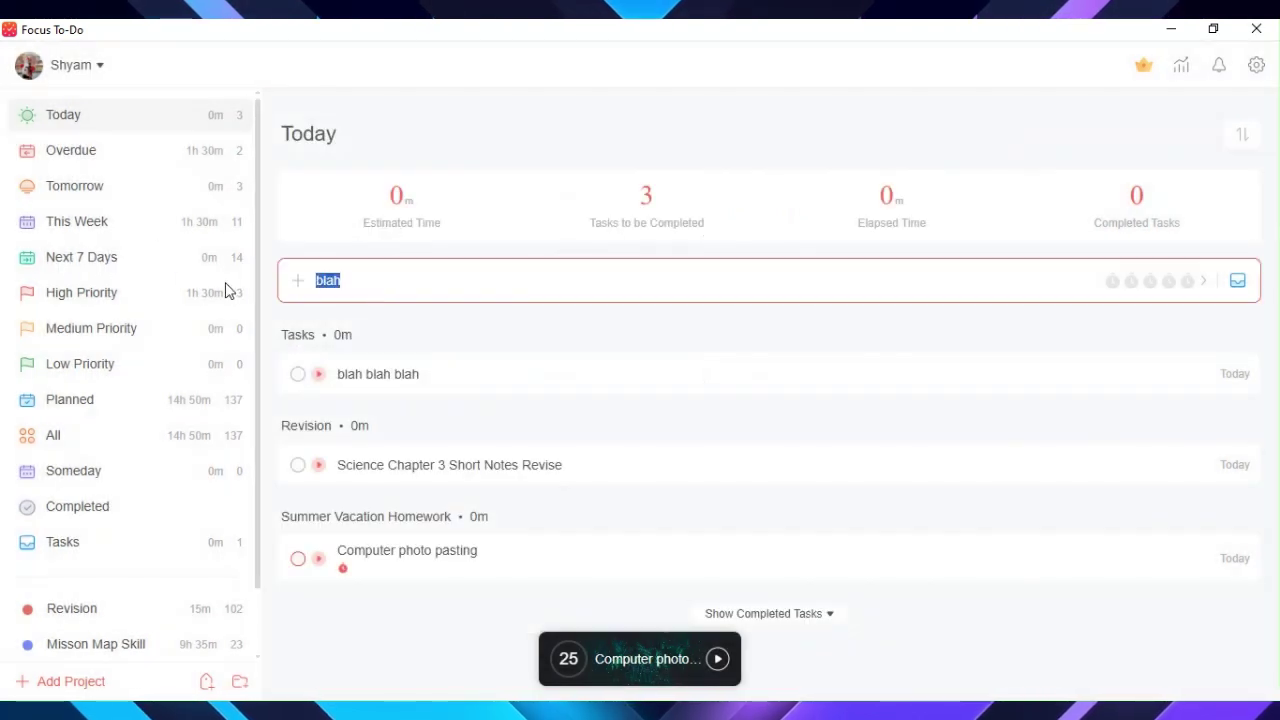
Step: Delete the leftover 'blah' text and view the Overdue list
key("BackSpace")
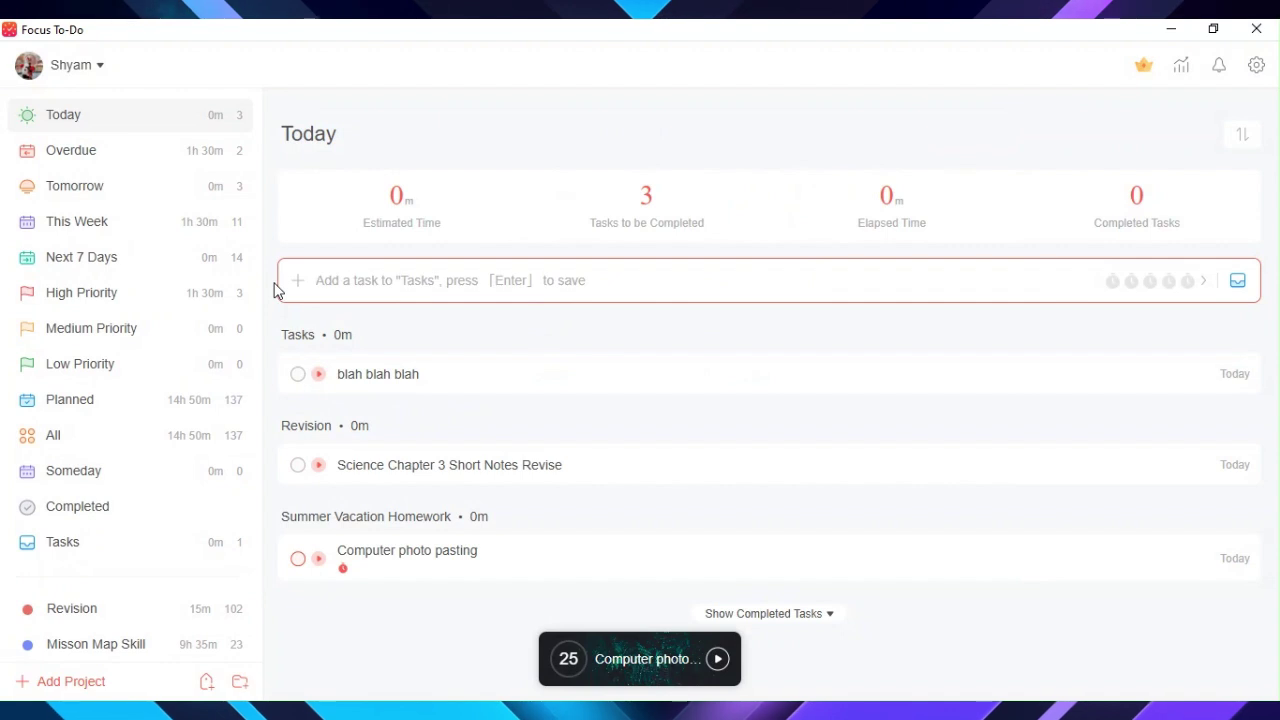
scroll(166, 233, "down", 1)
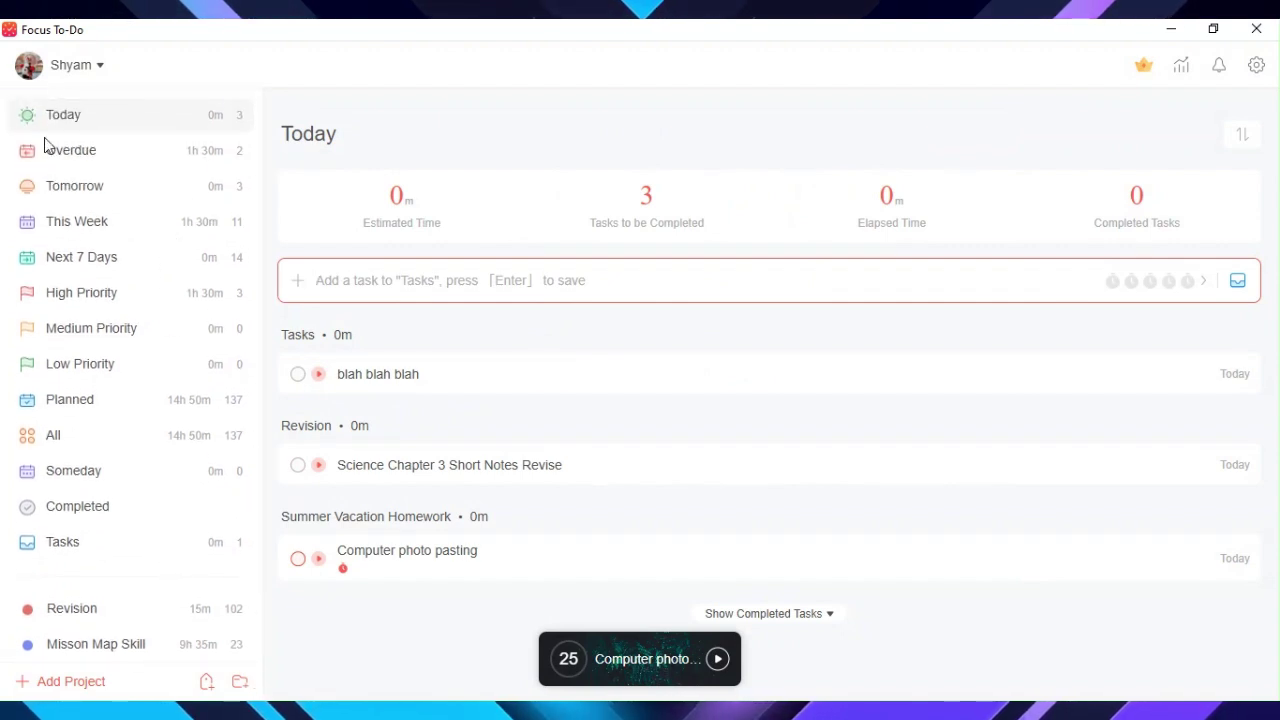
left_click(55, 158)
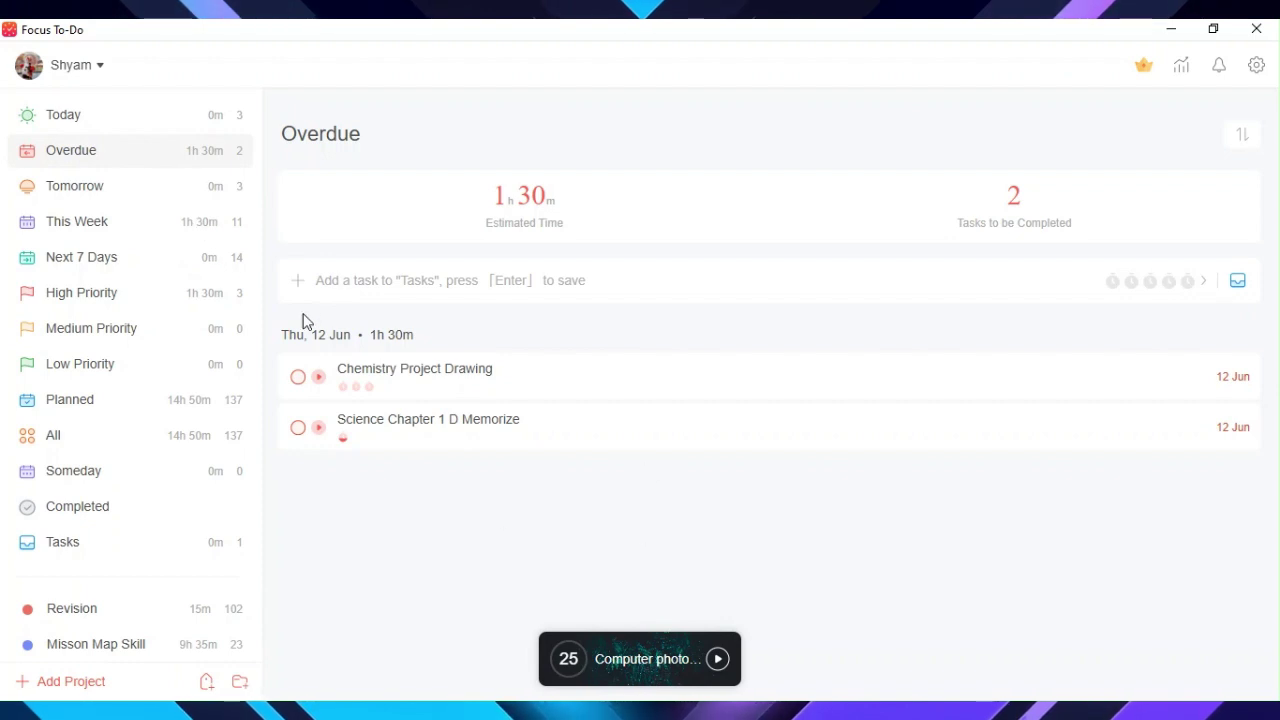
Step: View Tomorrow and This Week, then scroll Next 7 Days to its 19 Jun tasks
left_click(204, 188)
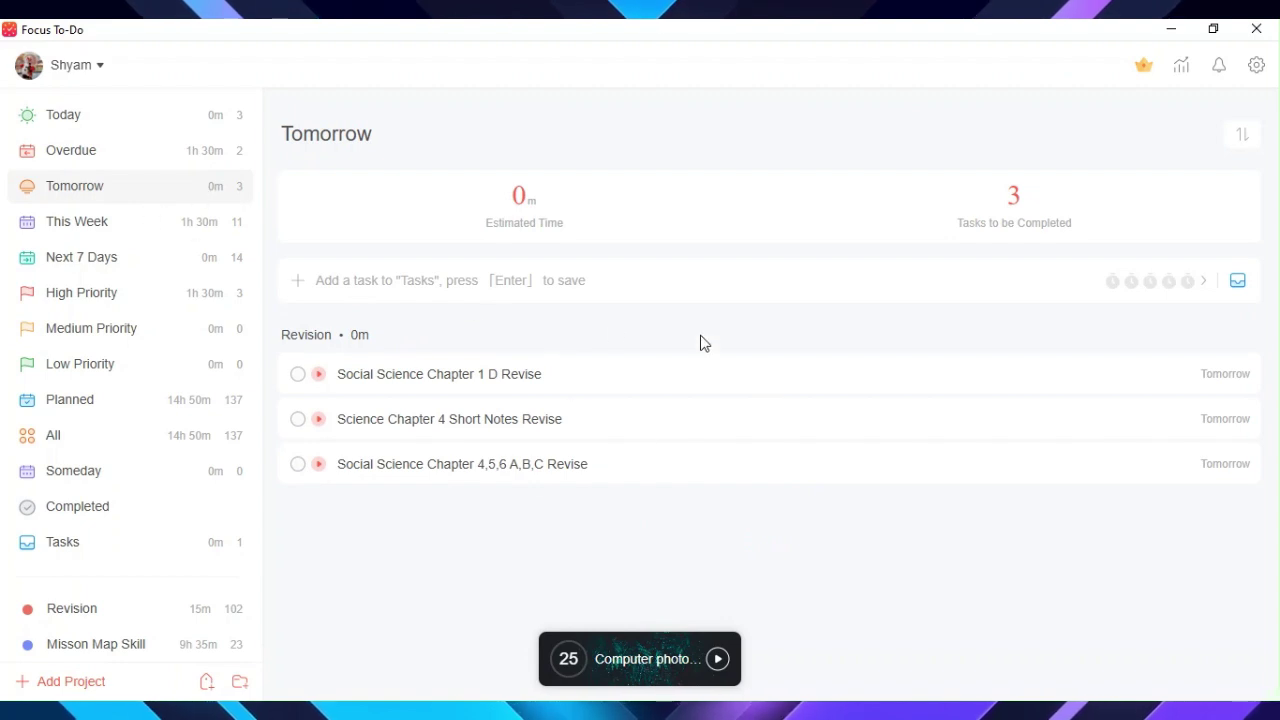
left_click(90, 231)
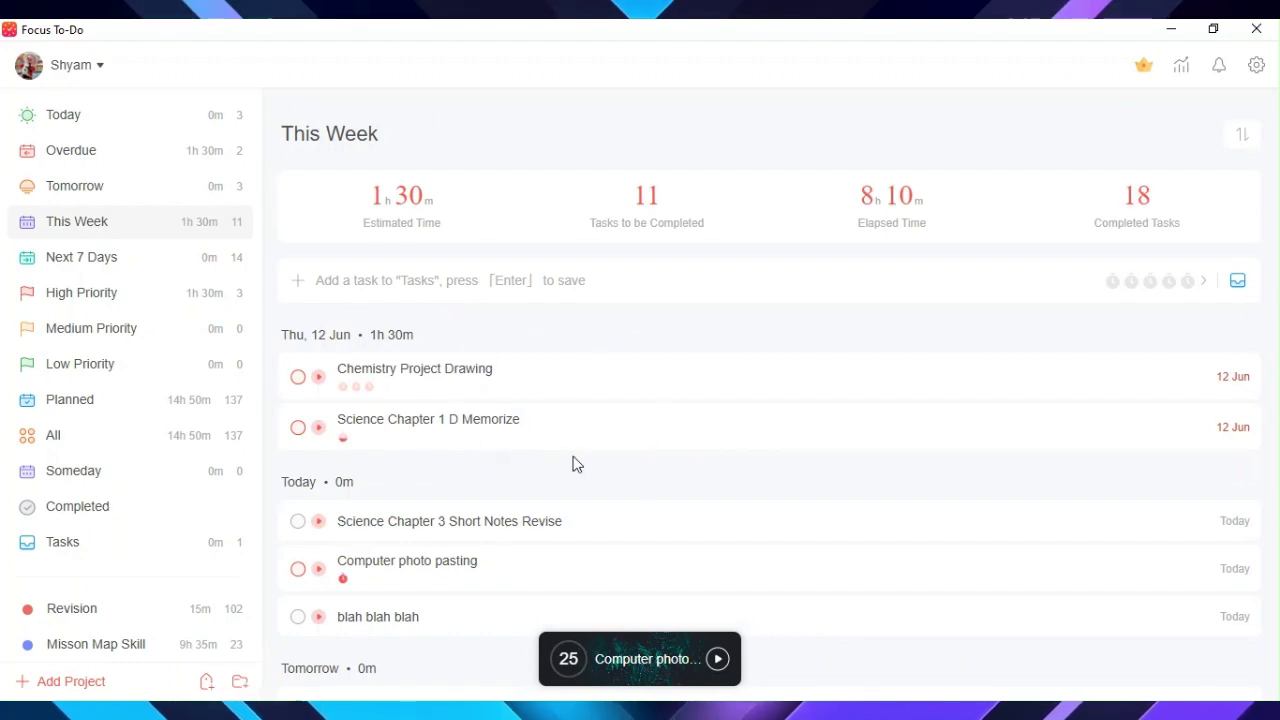
left_click(185, 262)
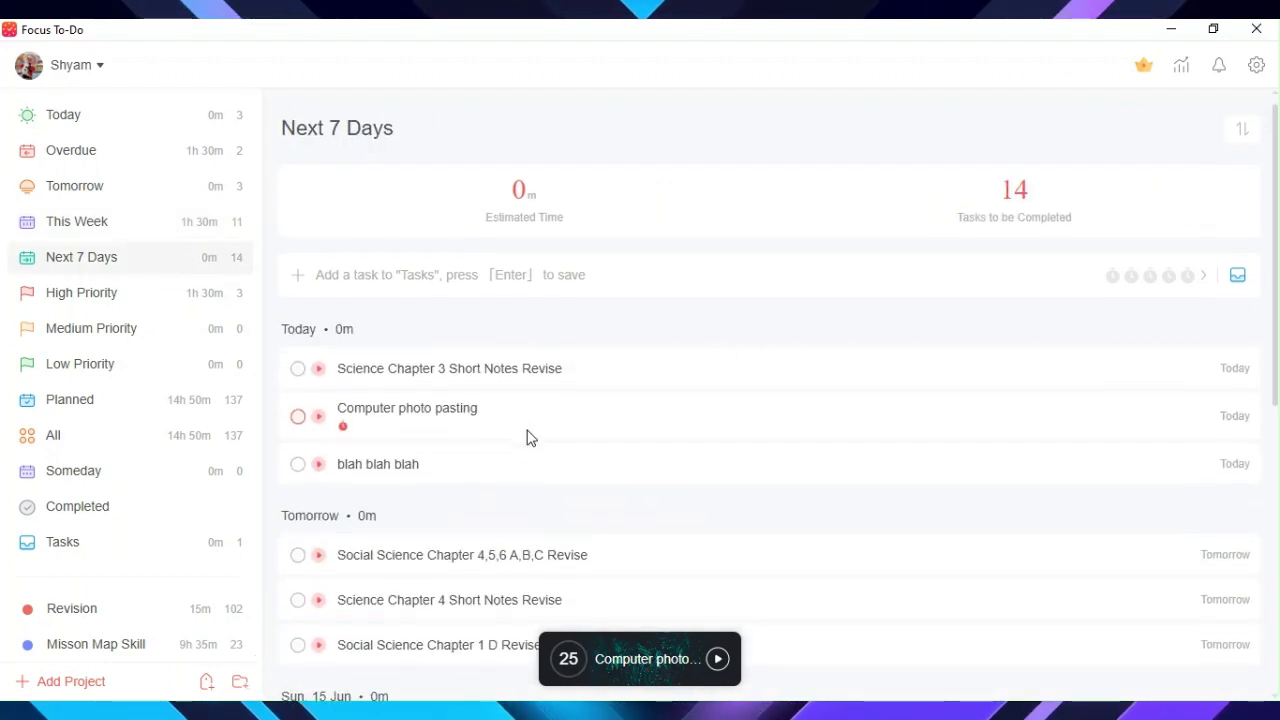
scroll(525, 430, "down", 5)
scroll(463, 425, "down", 1)
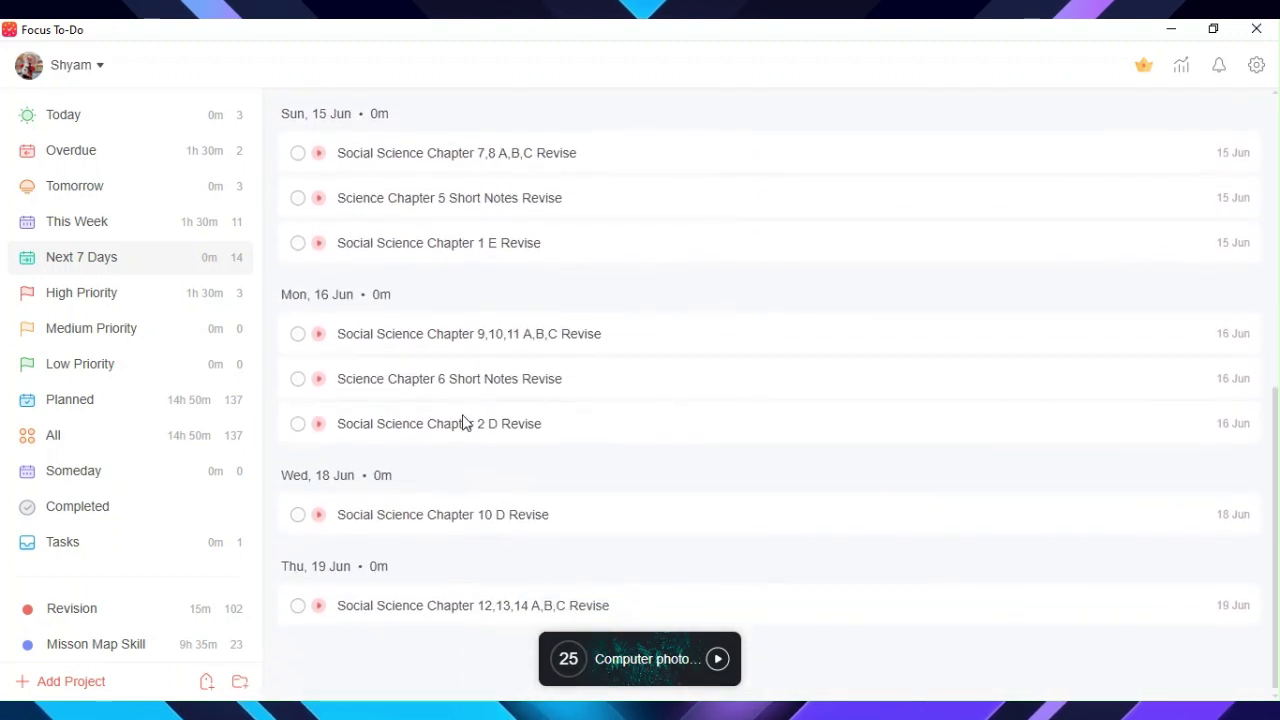
Step: View the High, Medium and Low Priority lists and scroll the 137-task Planned list
left_click(166, 298)
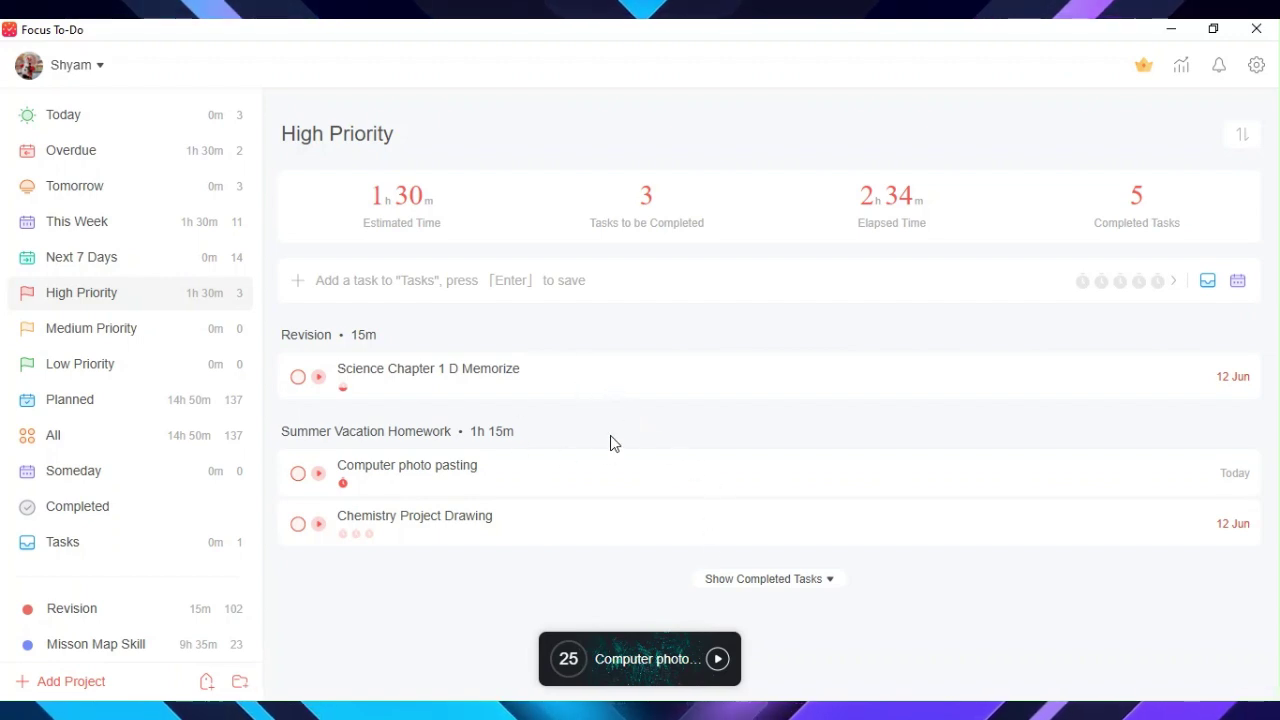
left_click(213, 340)
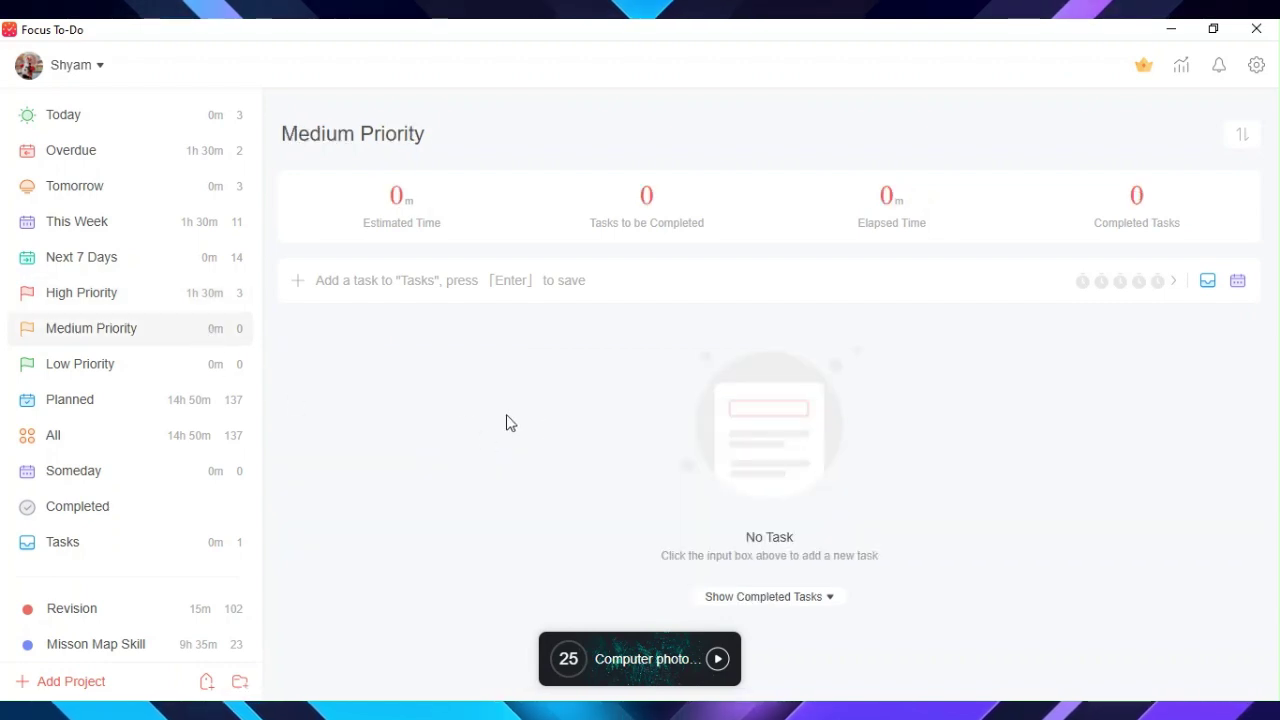
left_click(96, 374)
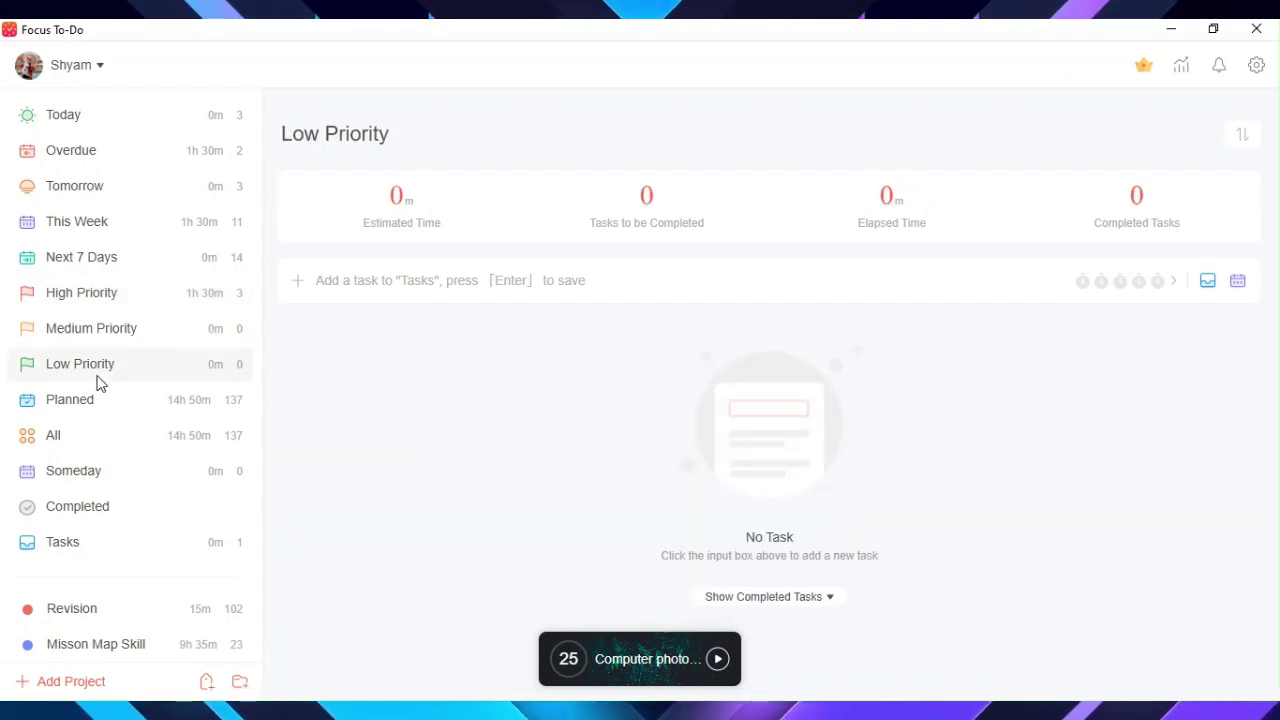
left_click(104, 414)
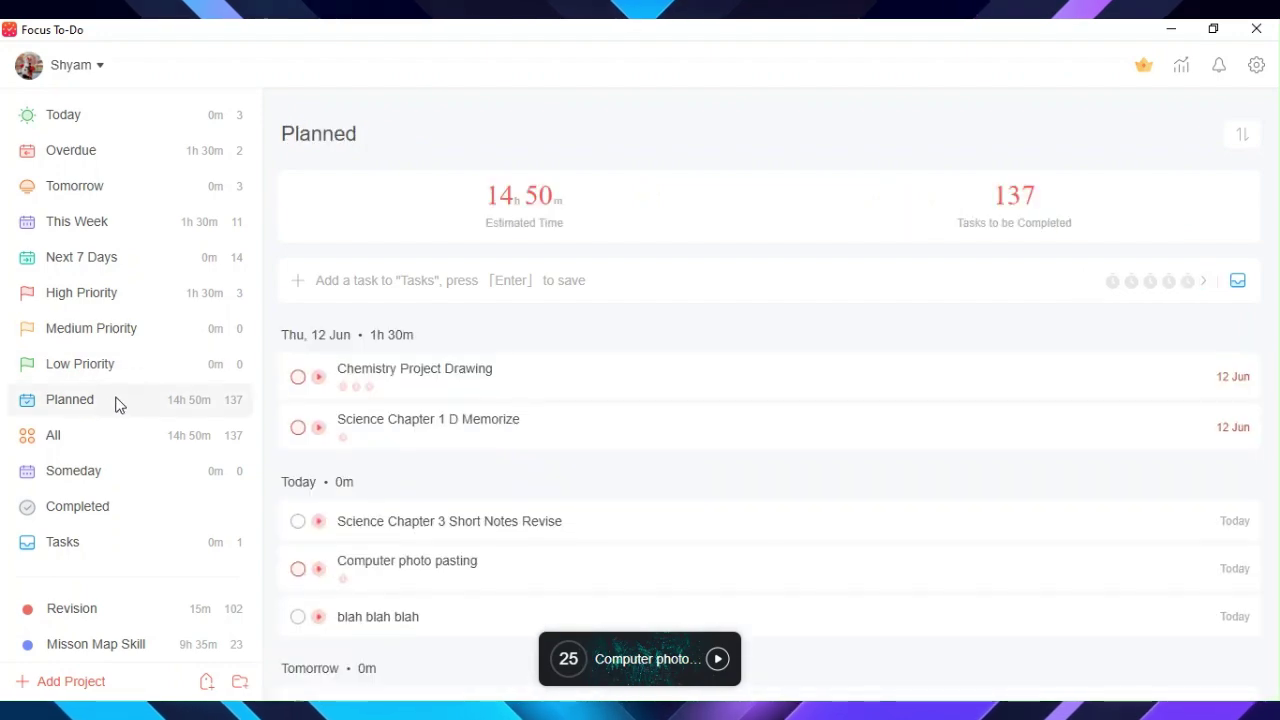
scroll(482, 440, "down", 5)
scroll(484, 438, "up", 4)
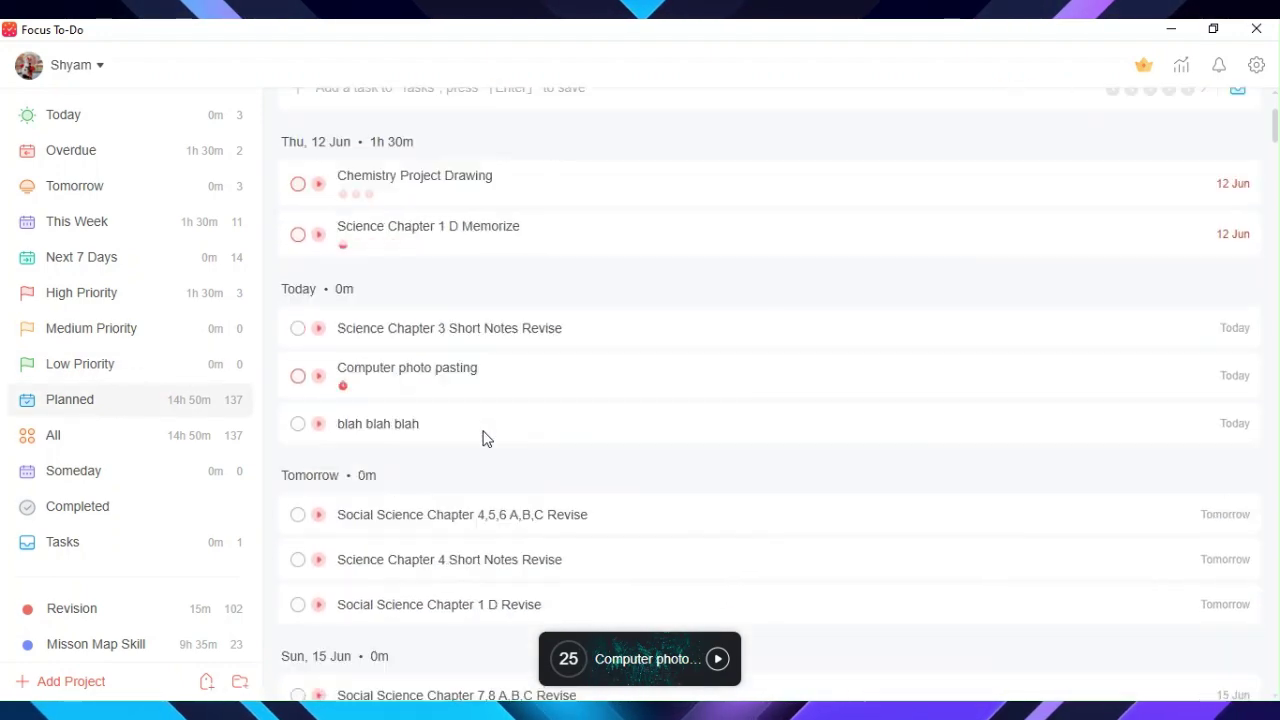
scroll(484, 438, "down", 6)
Step: Scroll the All list of 137 tasks, then view the empty Someday list
left_click(150, 440)
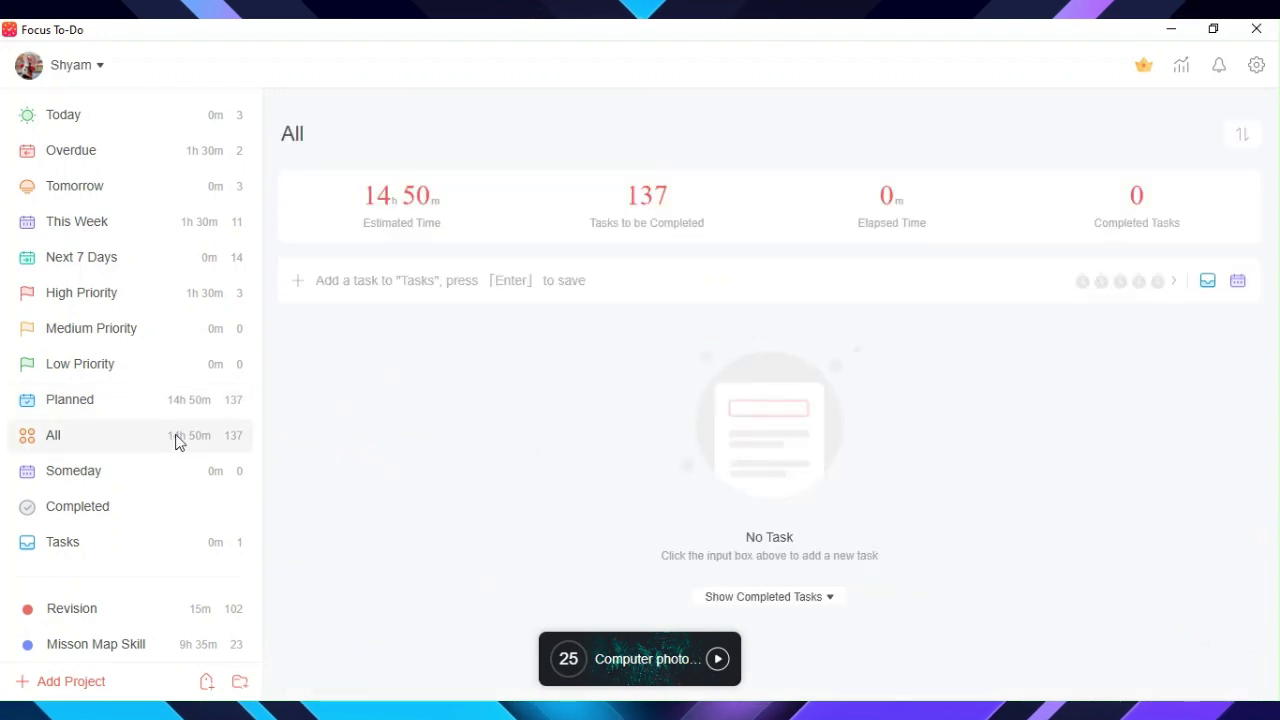
scroll(523, 394, "down", 15)
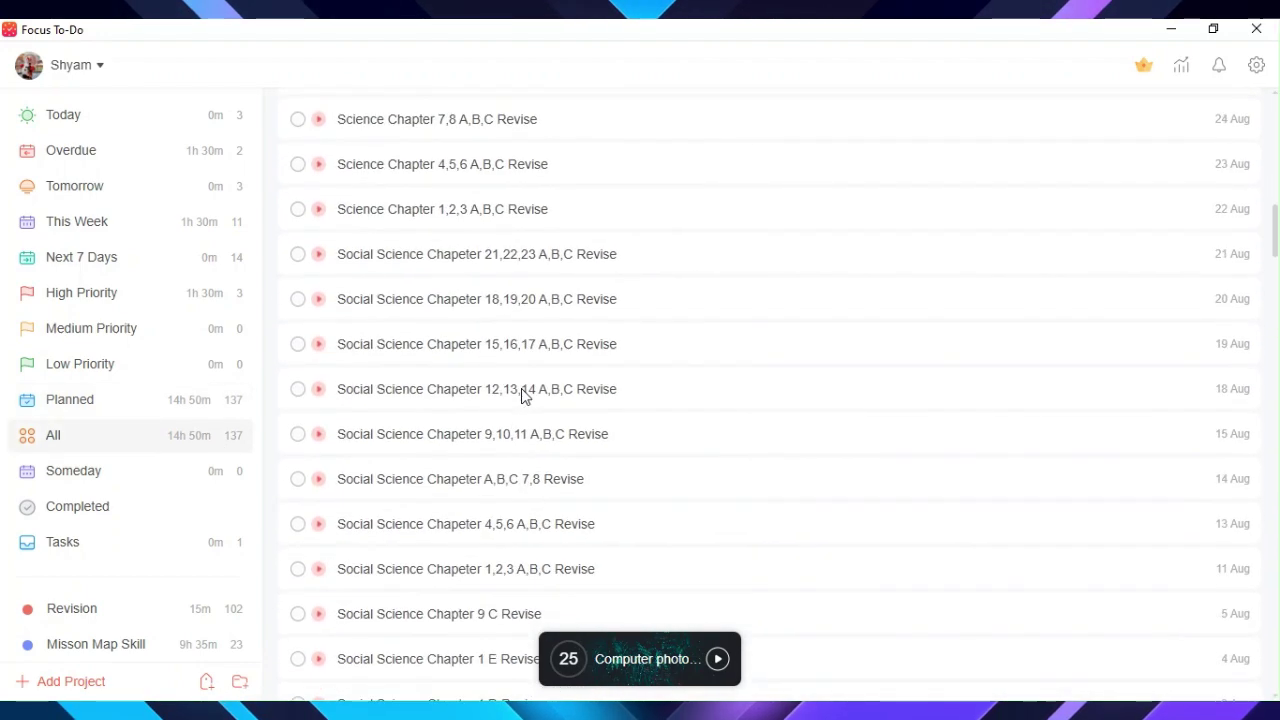
scroll(470, 412, "down", 5)
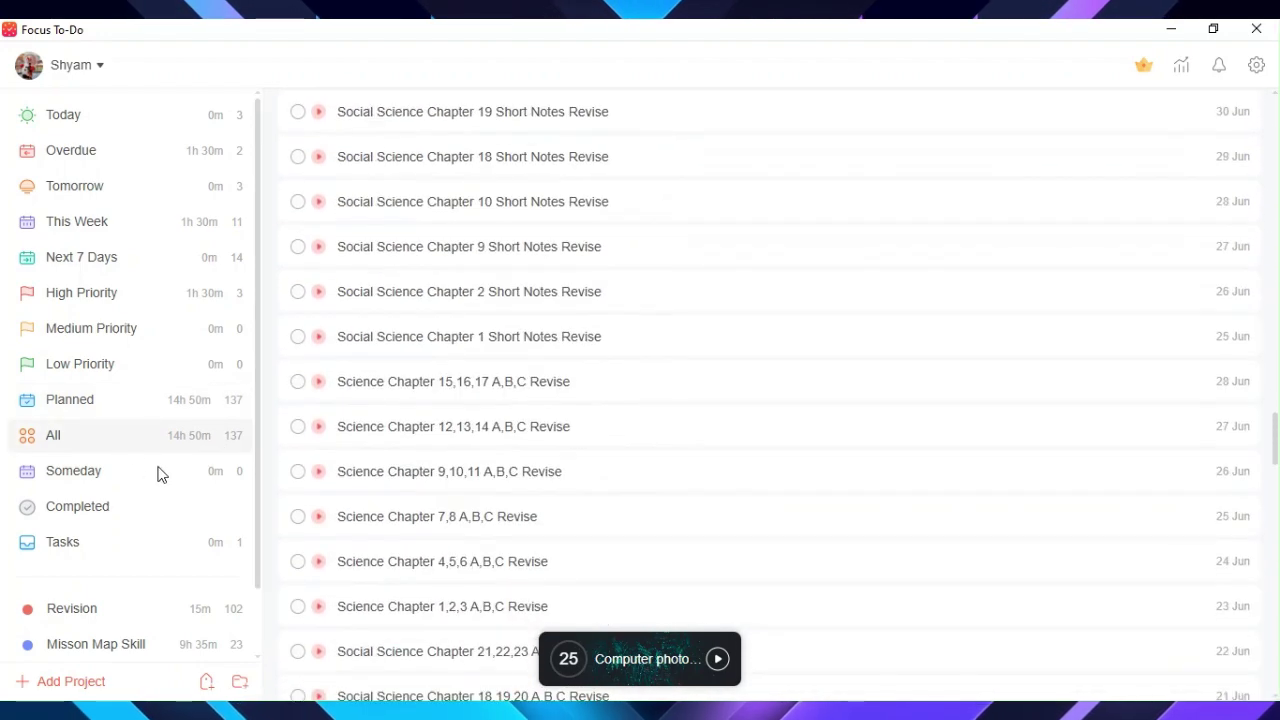
left_click(190, 471)
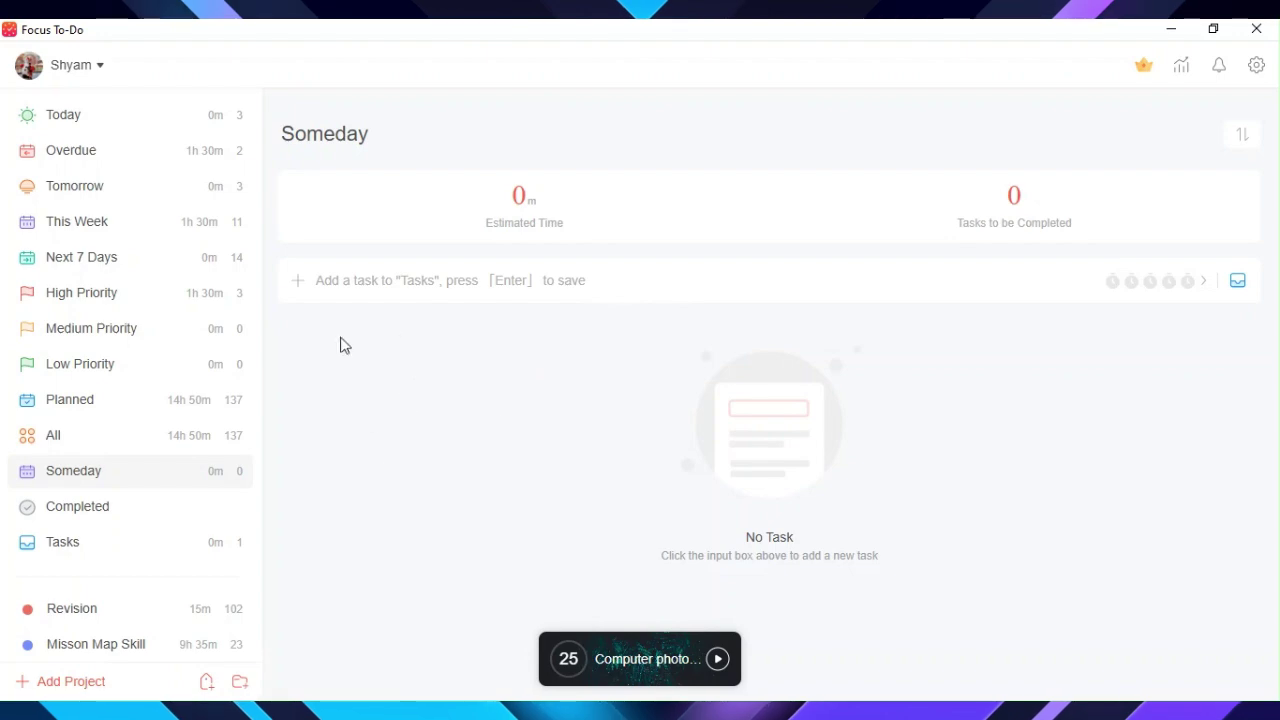
Step: Show the Completed list and scroll through the finished tasks
left_click(202, 526)
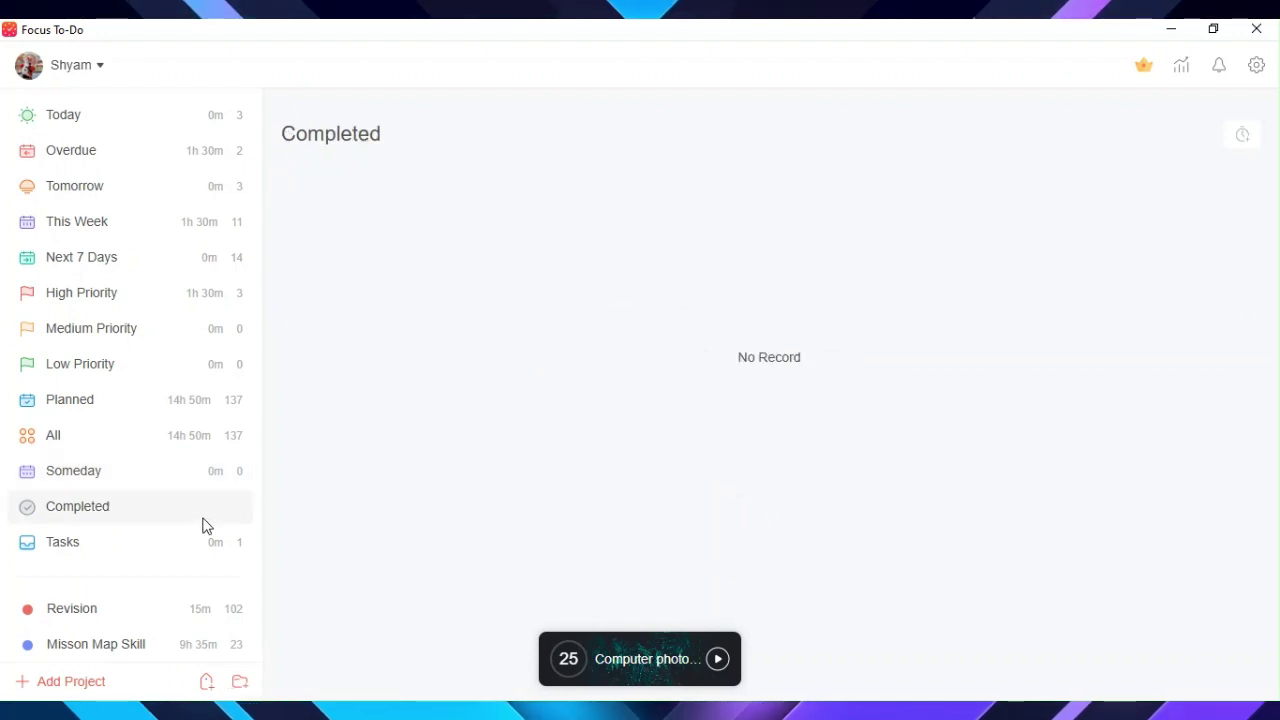
scroll(629, 420, "down", 15)
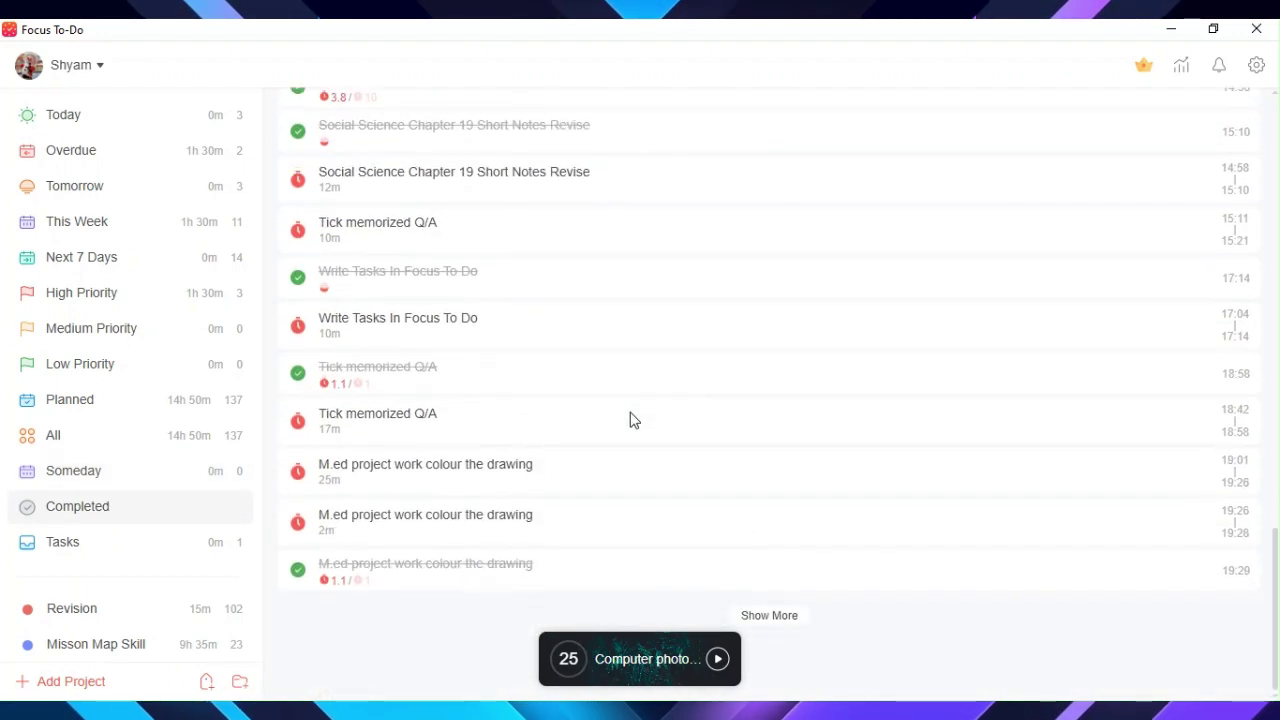
scroll(625, 421, "up", 15)
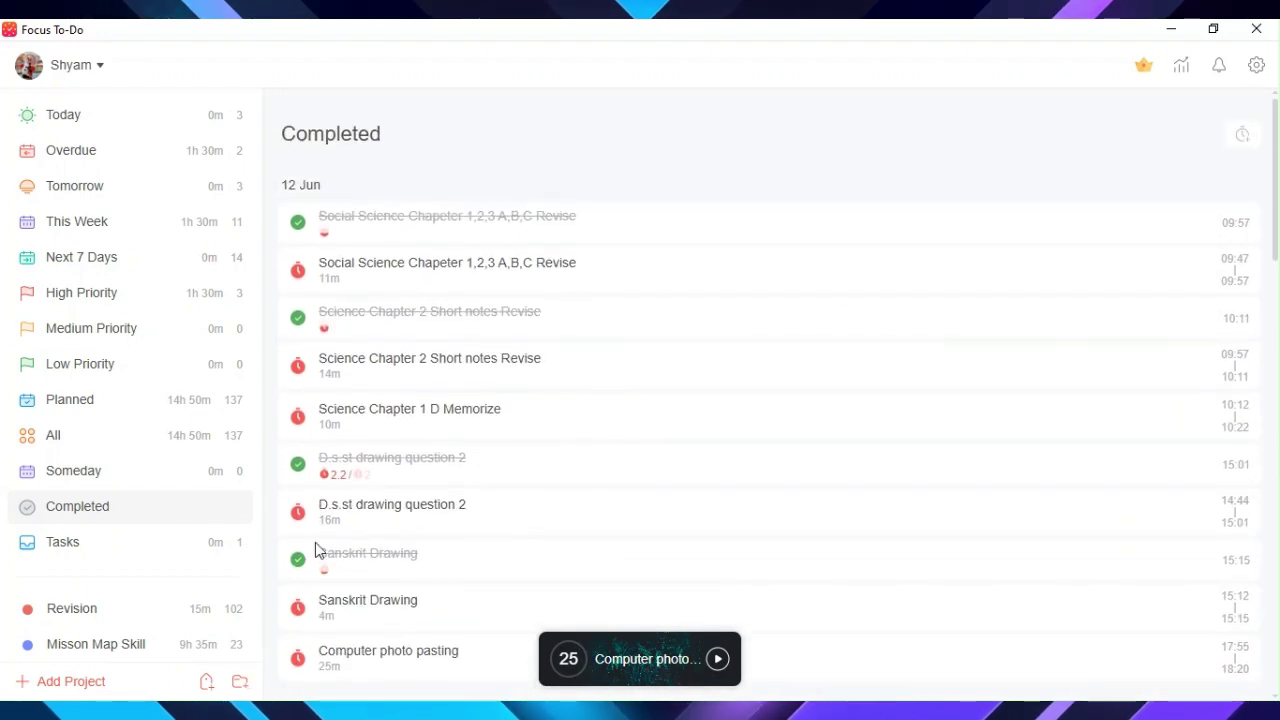
Step: Switch to the Tasks list and briefly show, then hide, its completed tasks
left_click(78, 548)
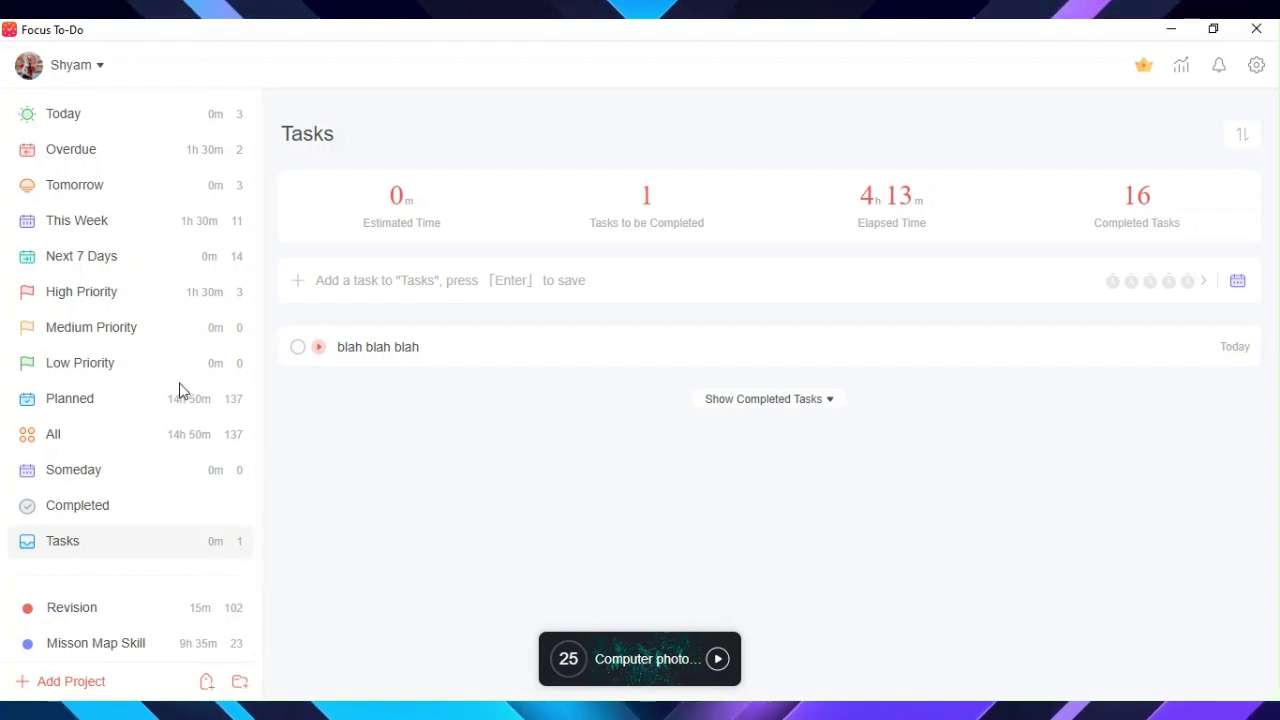
scroll(177, 391, "down", 1)
scroll(185, 463, "up", 1)
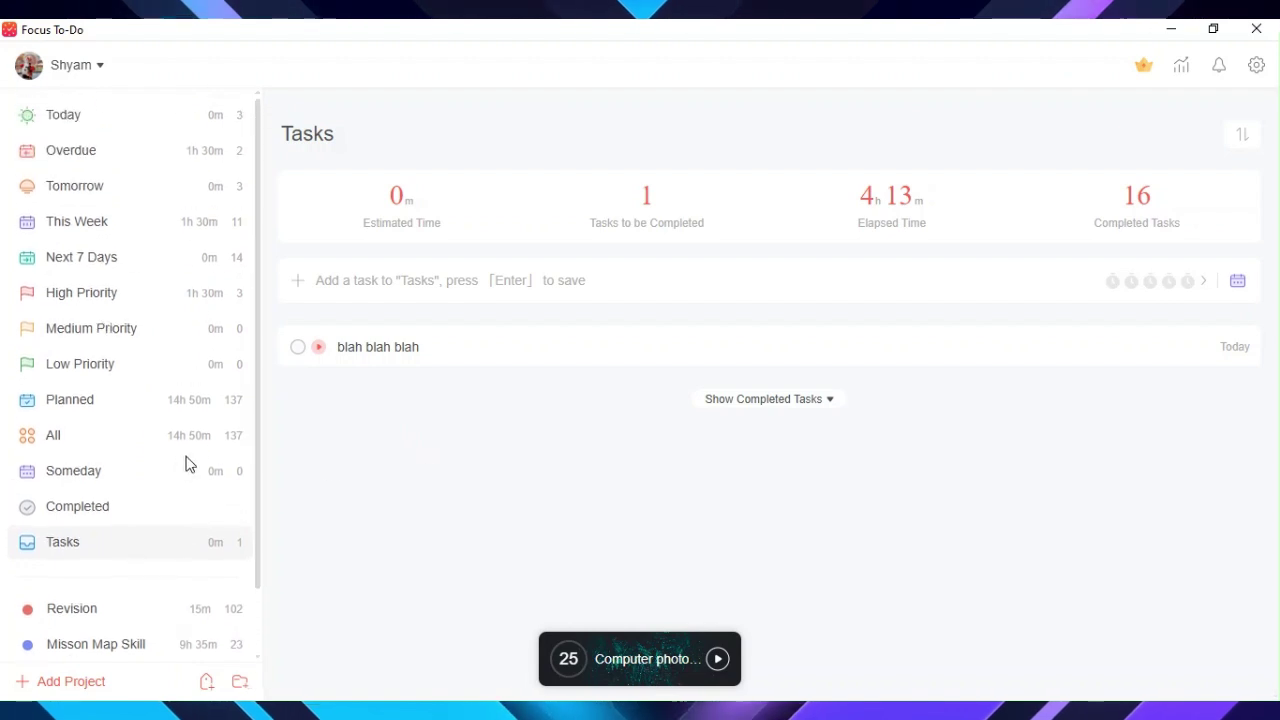
scroll(189, 460, "down", 1)
left_click(764, 402)
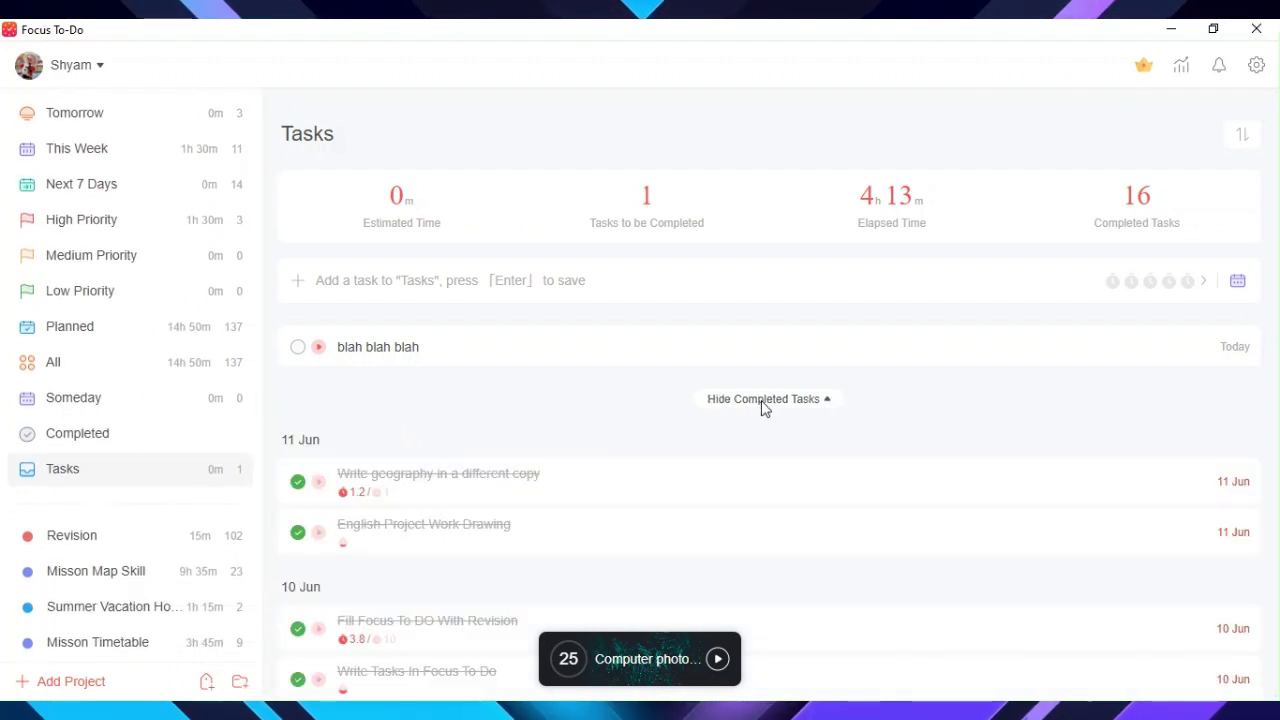
left_click(763, 402)
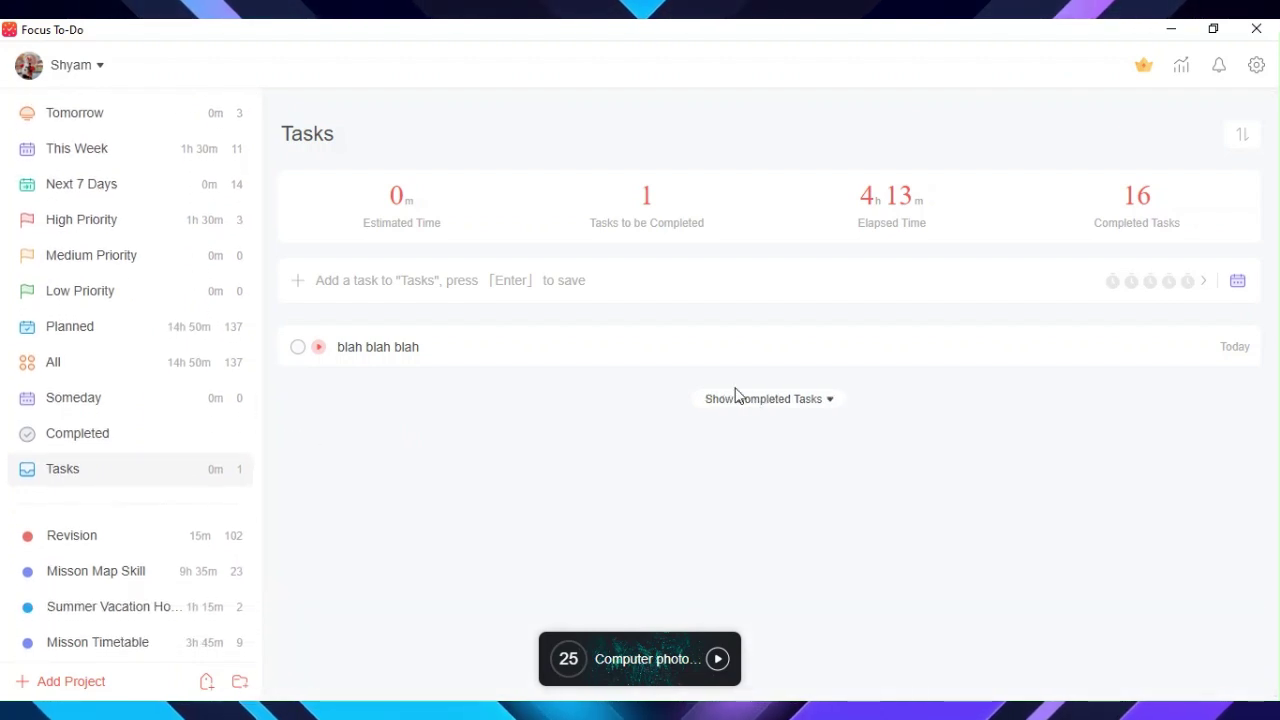
Step: View the Revision and Misson Map Skill projects, then edit the Revision project
left_click(110, 540)
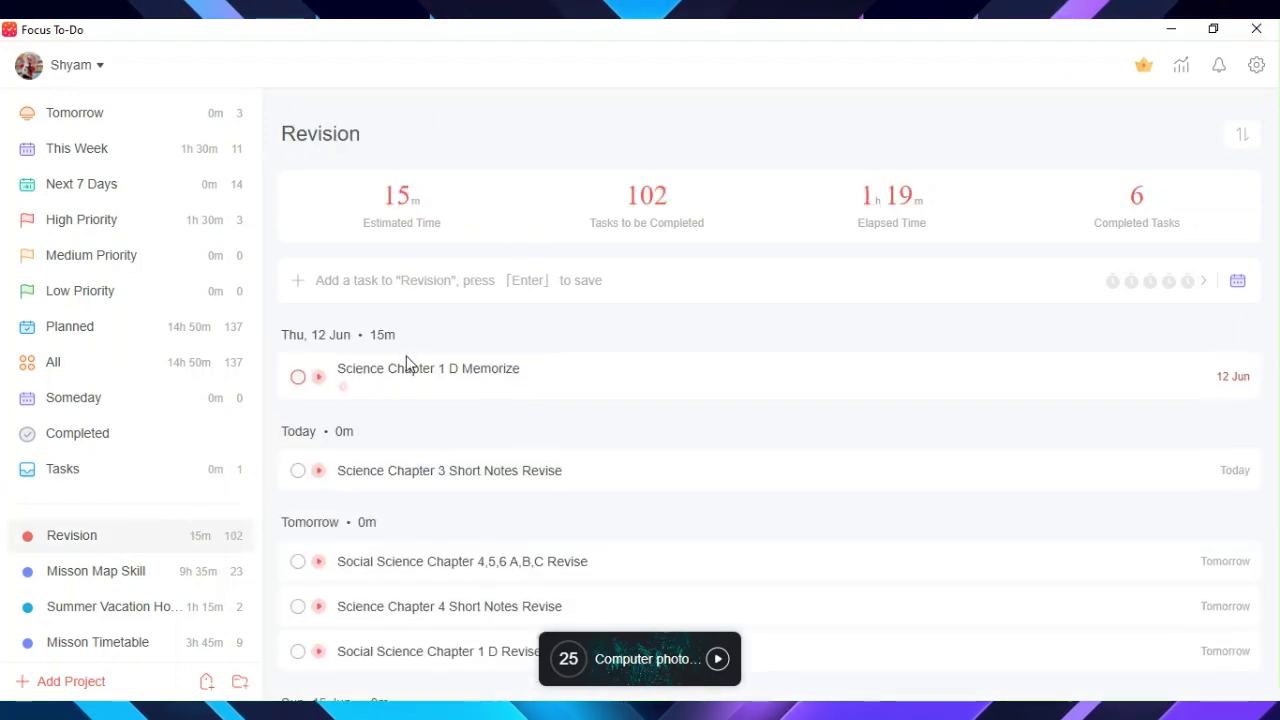
left_click(116, 571)
left_click(233, 537)
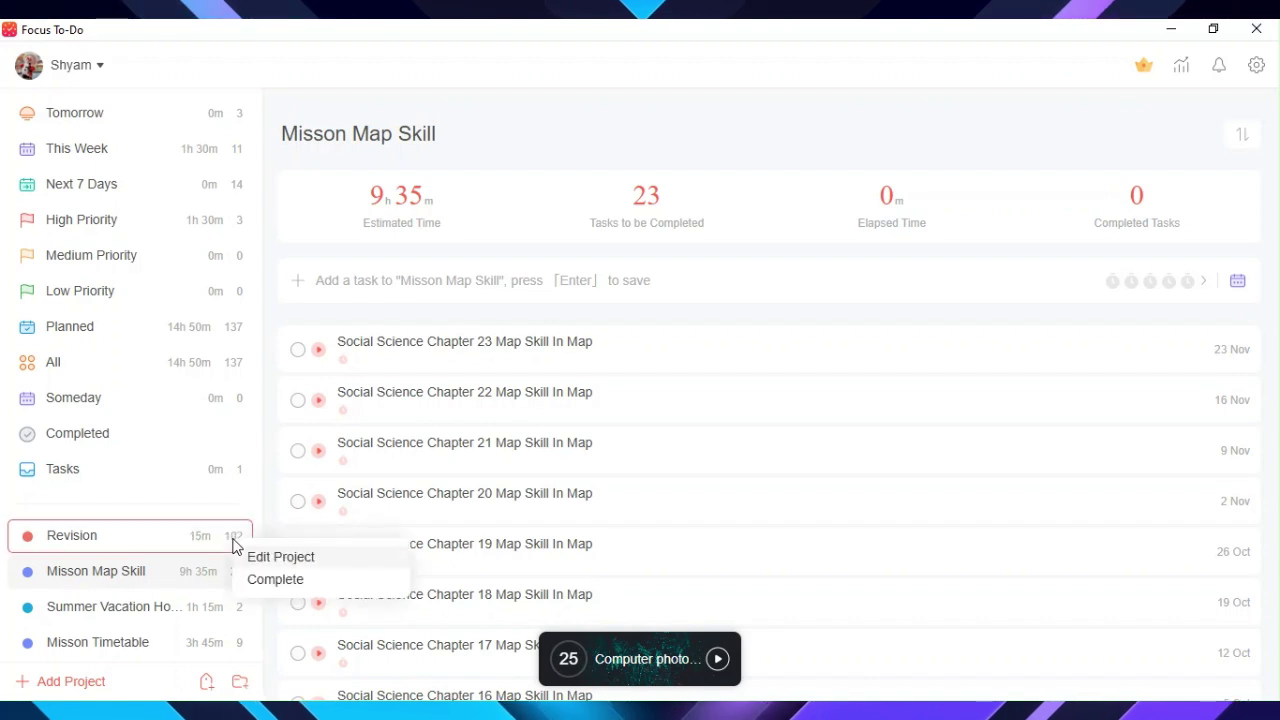
left_click(270, 557)
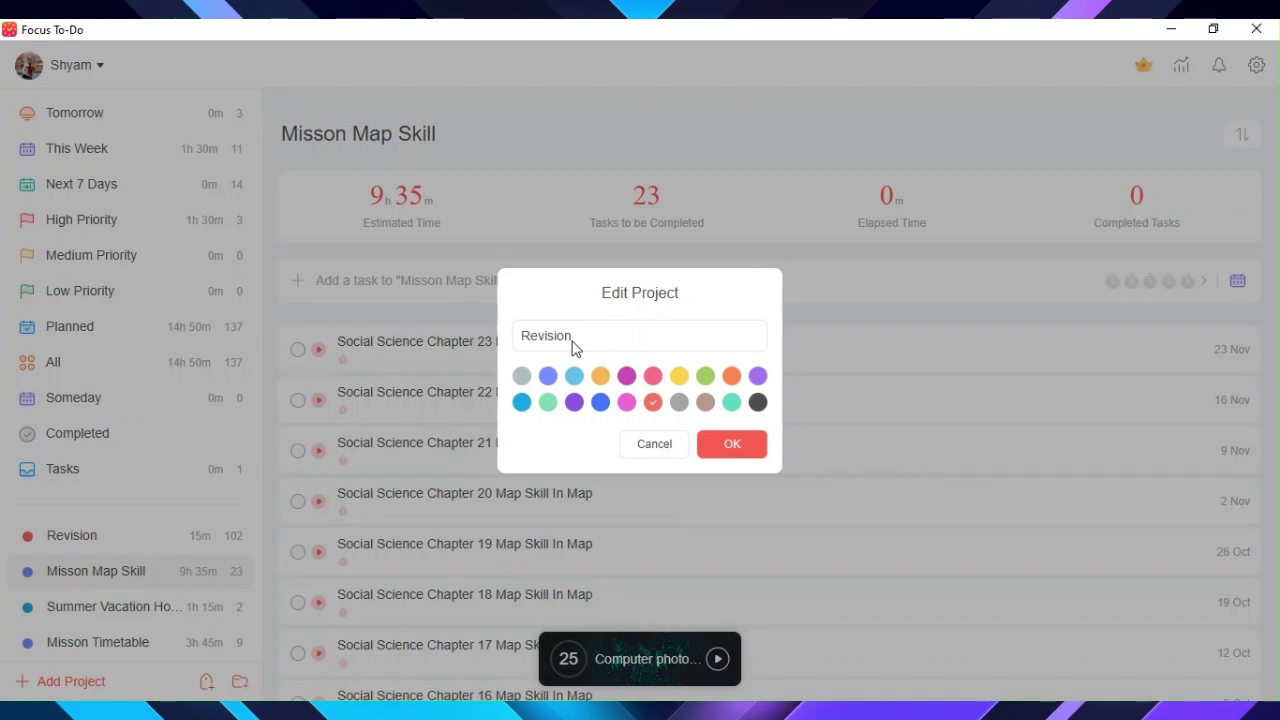
Step: Re-enter the project name as 'Revision' and keep its red colour after trying blue
left_click_drag(640, 343, 506, 337)
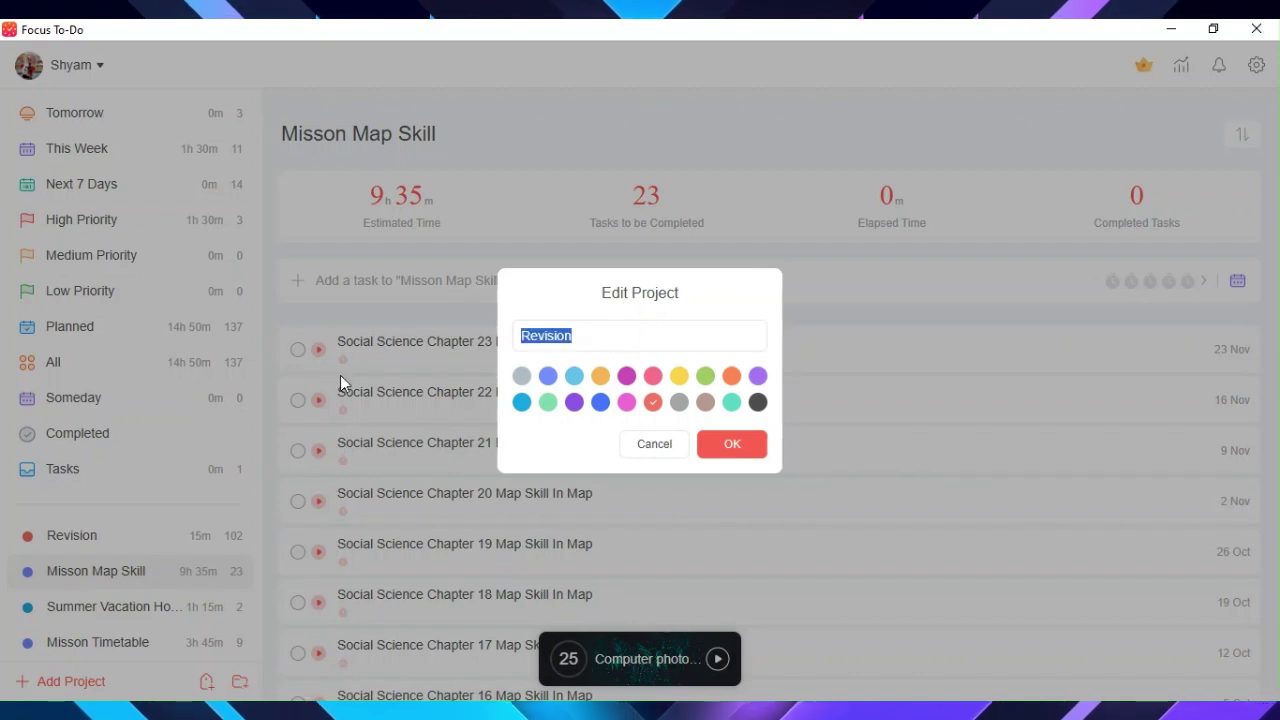
key("BackSpace")
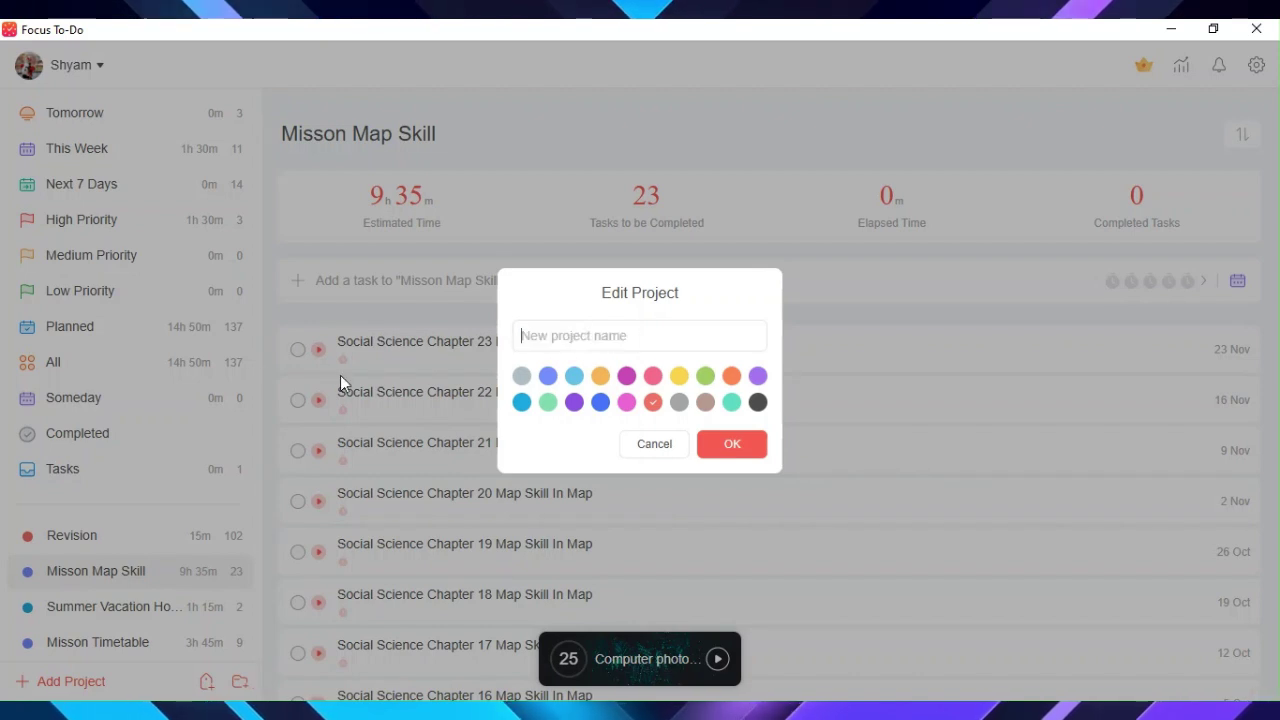
type("Rev")
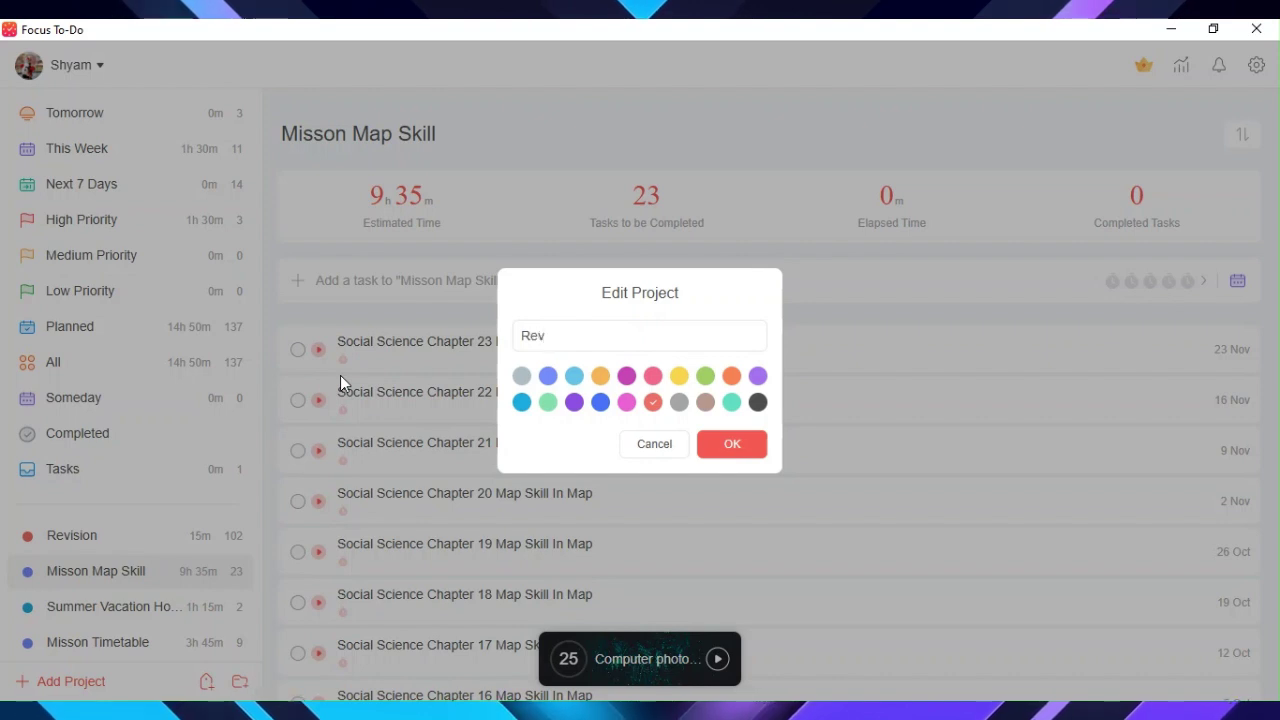
type("ision")
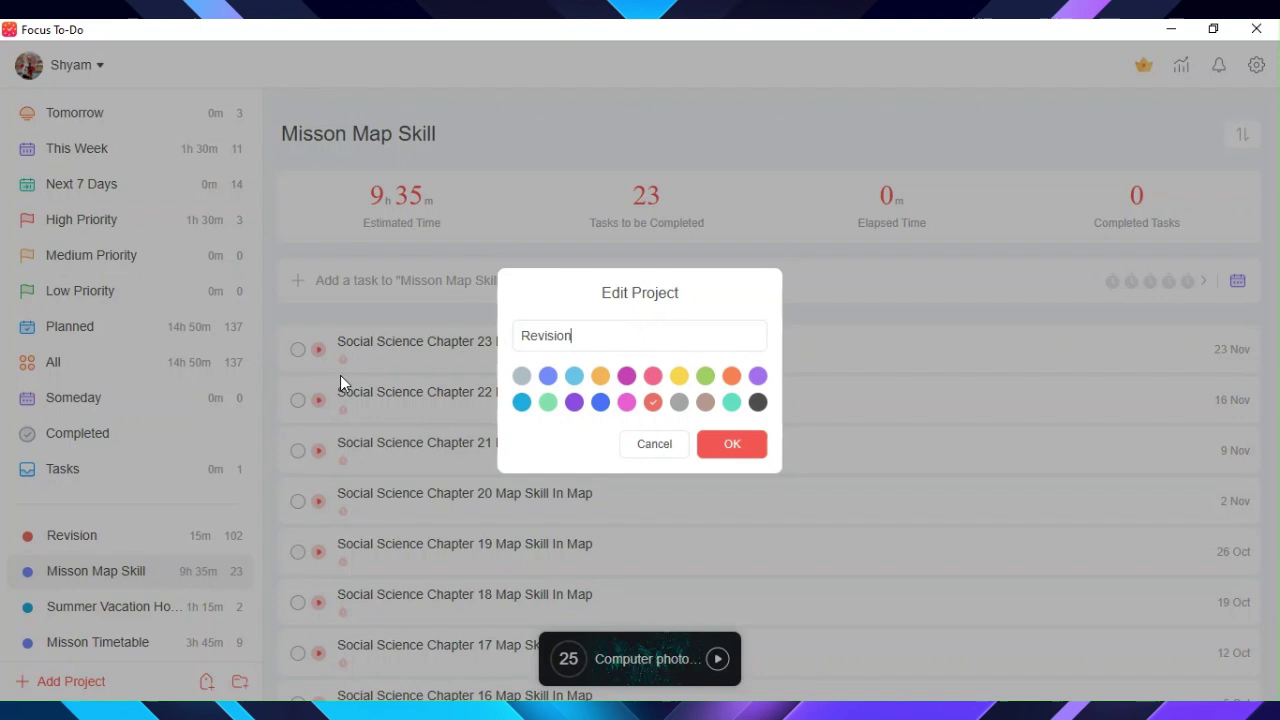
left_click(548, 376)
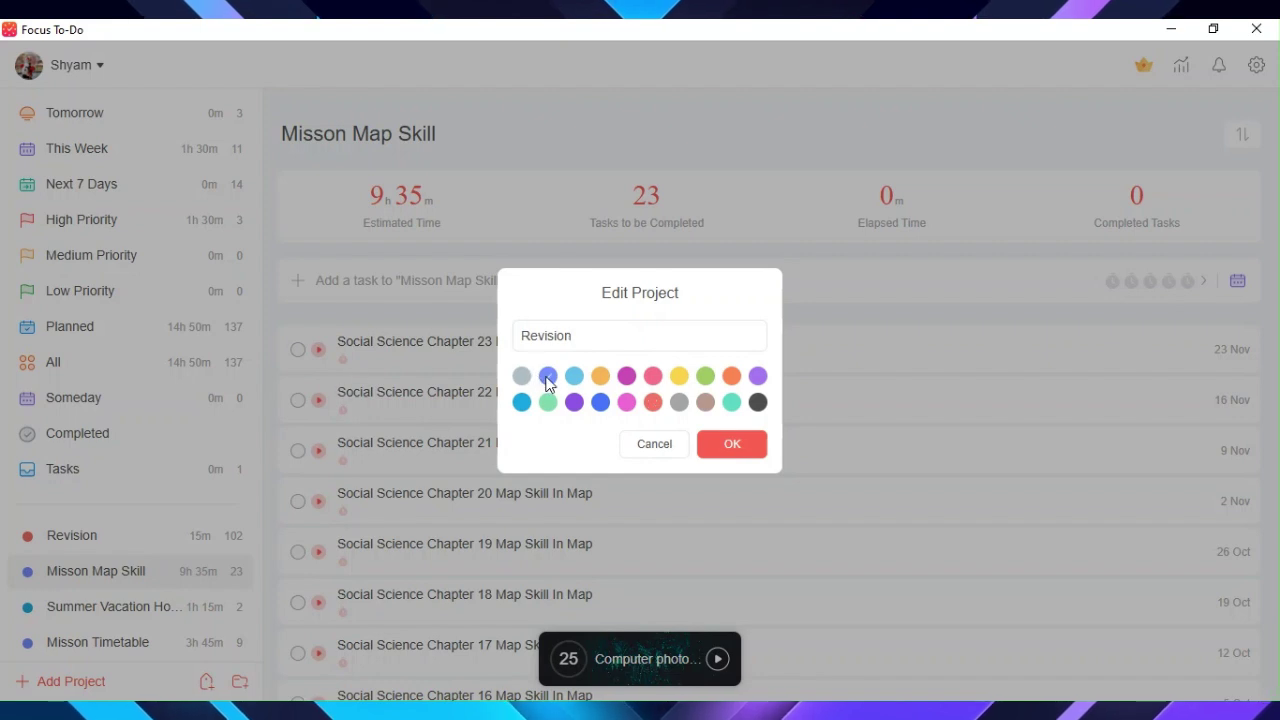
left_click(653, 374)
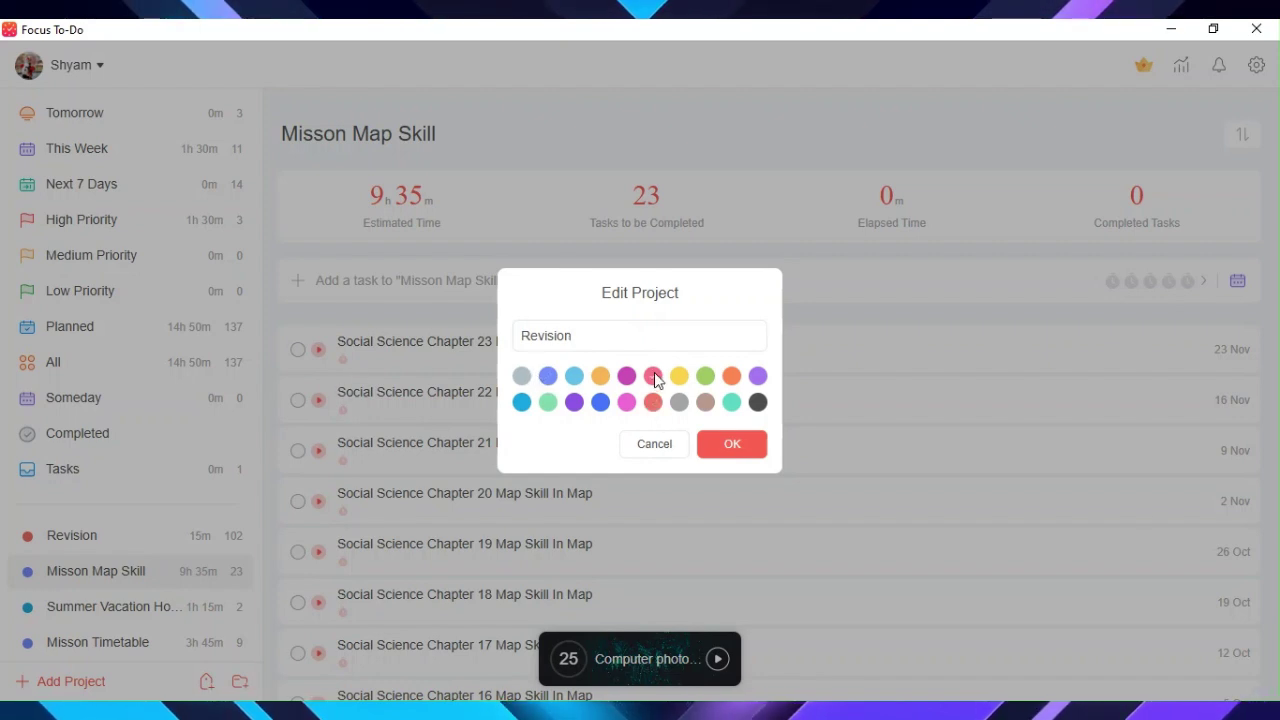
Step: Save the Revision project's edits
left_click(732, 444)
scroll(180, 440, "up", 1)
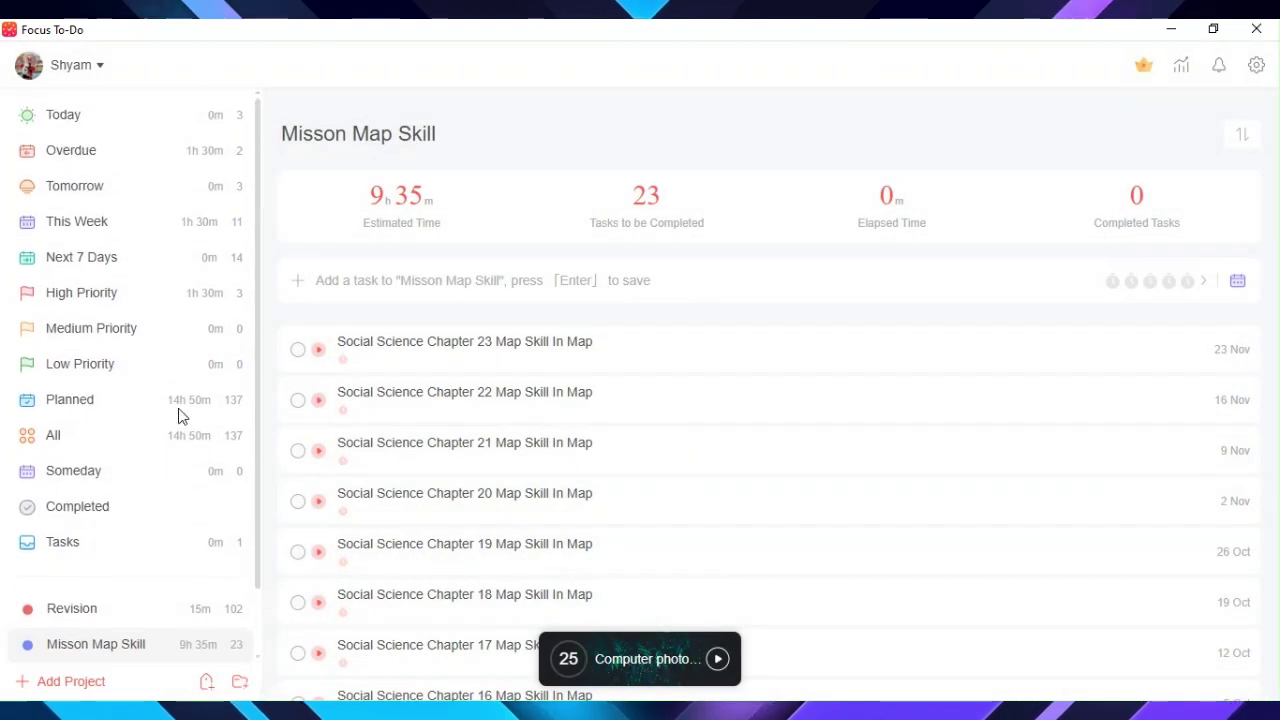
scroll(180, 416, "down", 1)
scroll(165, 395, "up", 1)
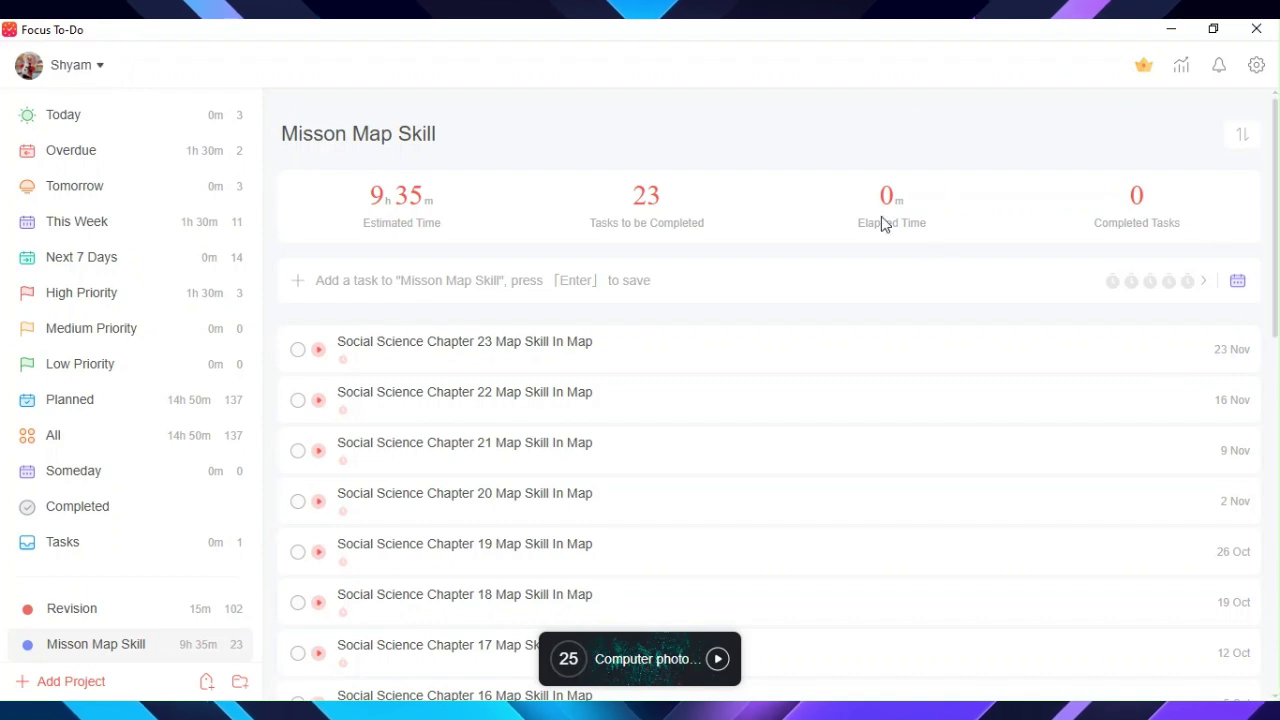
Step: Review the focus report showing 8h 20m total focus and 24 completed tasks, then close it
left_click(1186, 70)
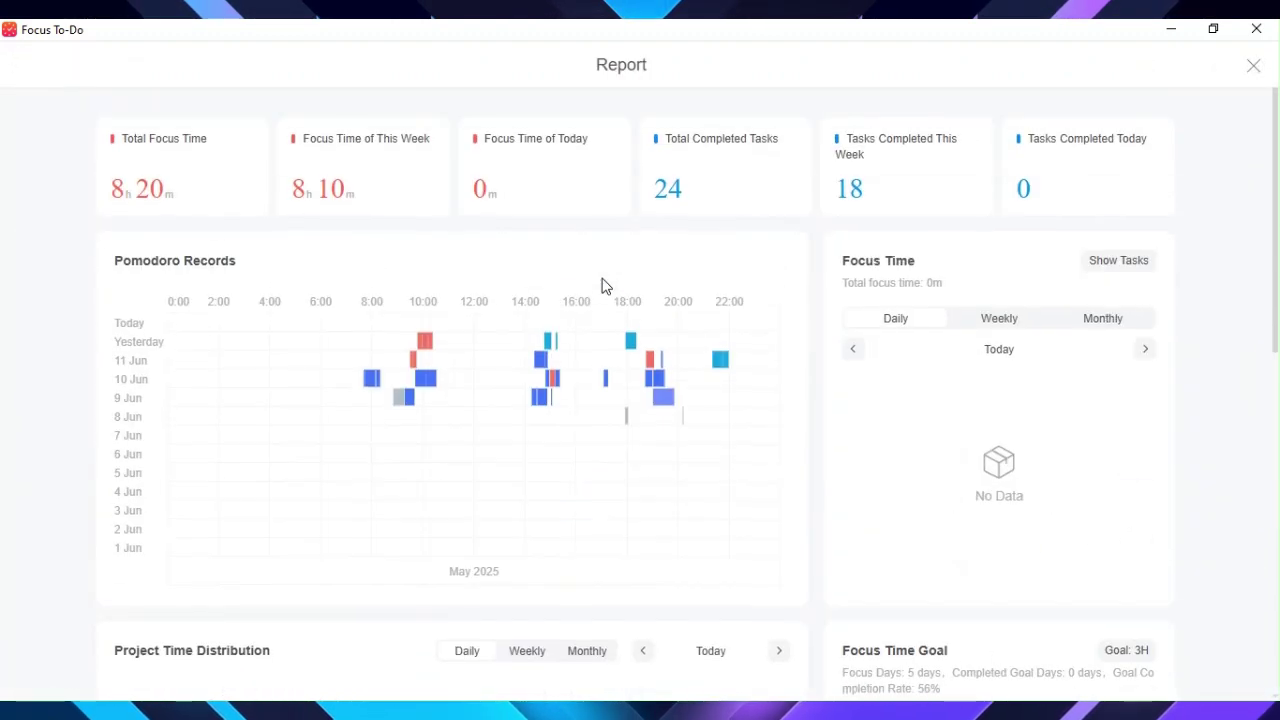
scroll(601, 286, "down", 6)
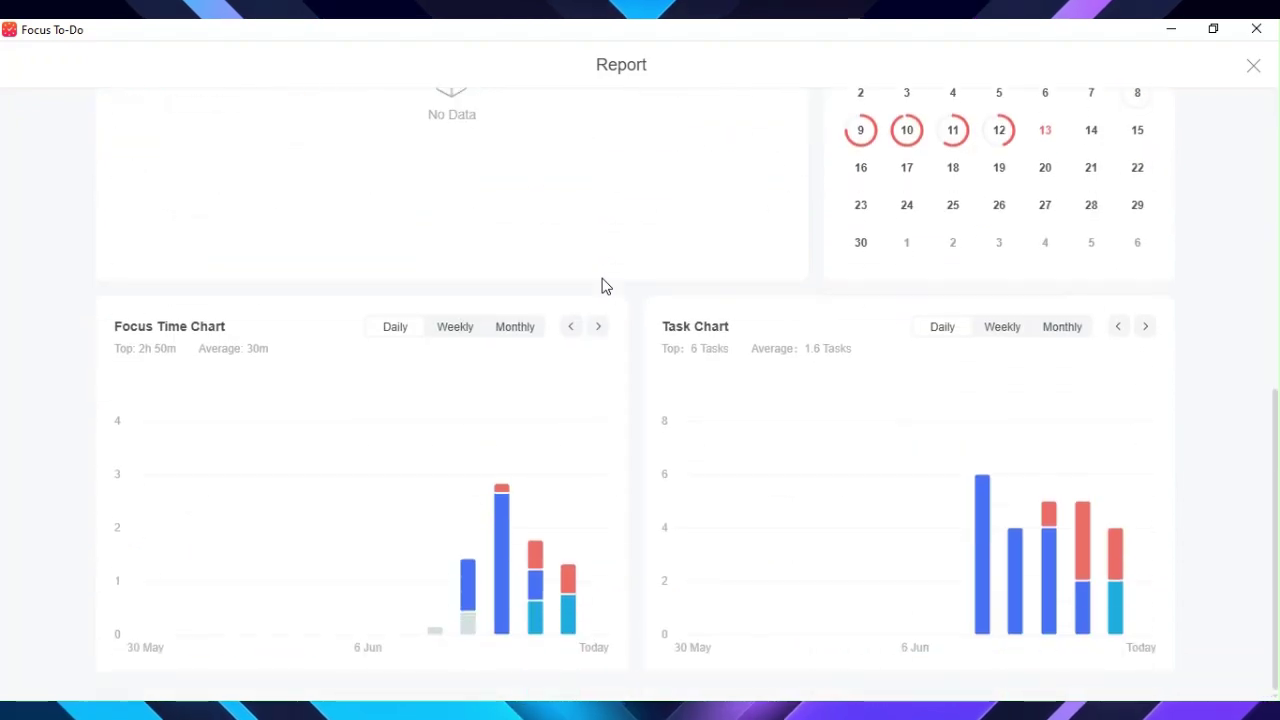
scroll(601, 286, "up", 6)
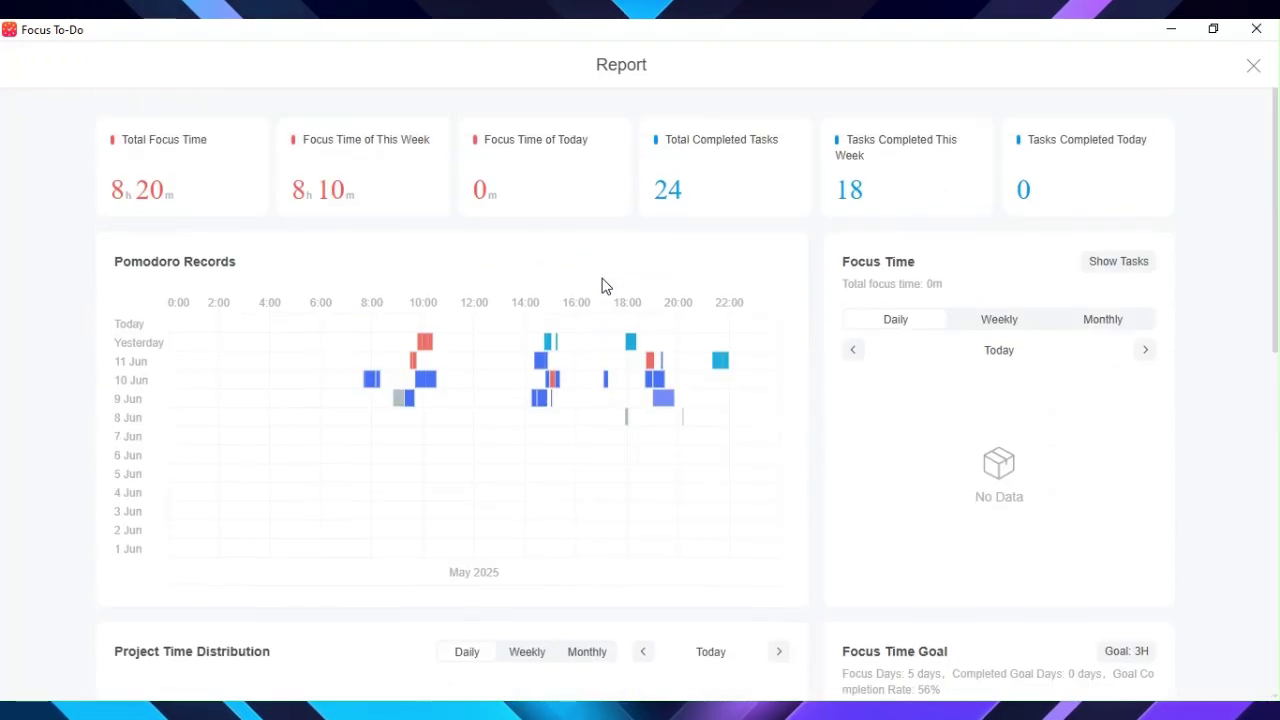
left_click(1254, 66)
scroll(612, 170, "down", 4)
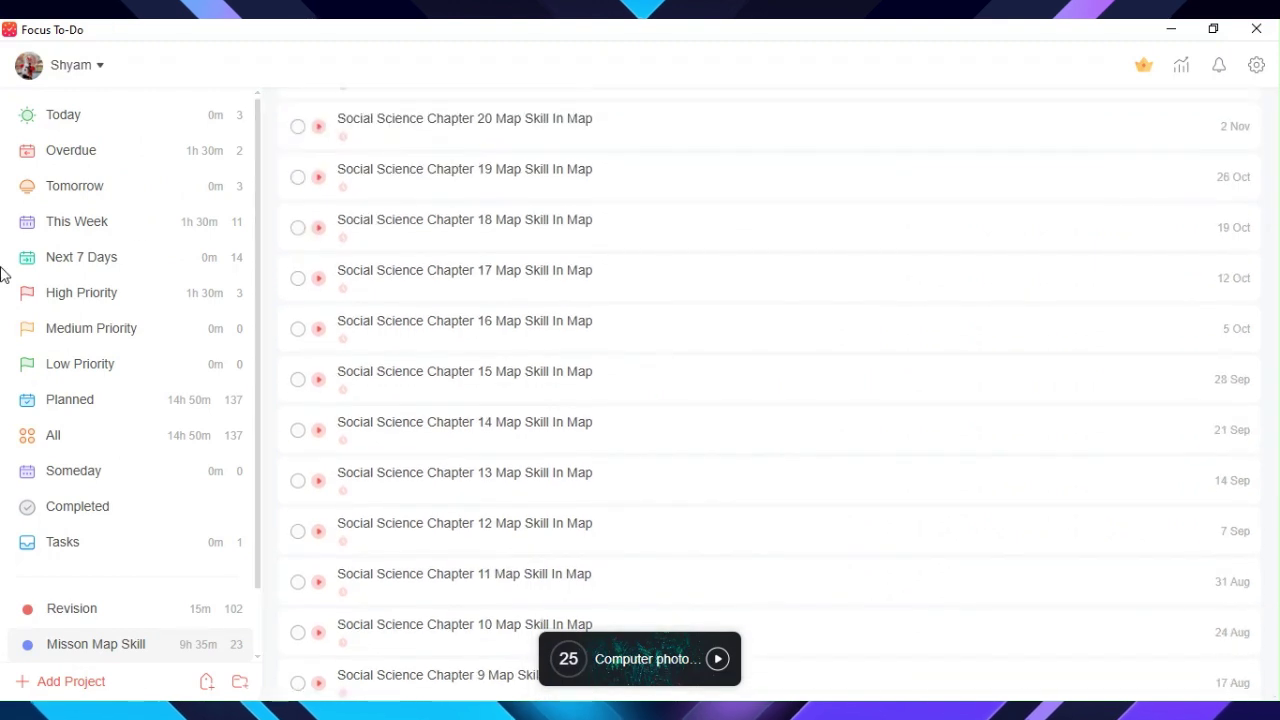
scroll(52, 278, "down", 2)
scroll(57, 286, "up", 2)
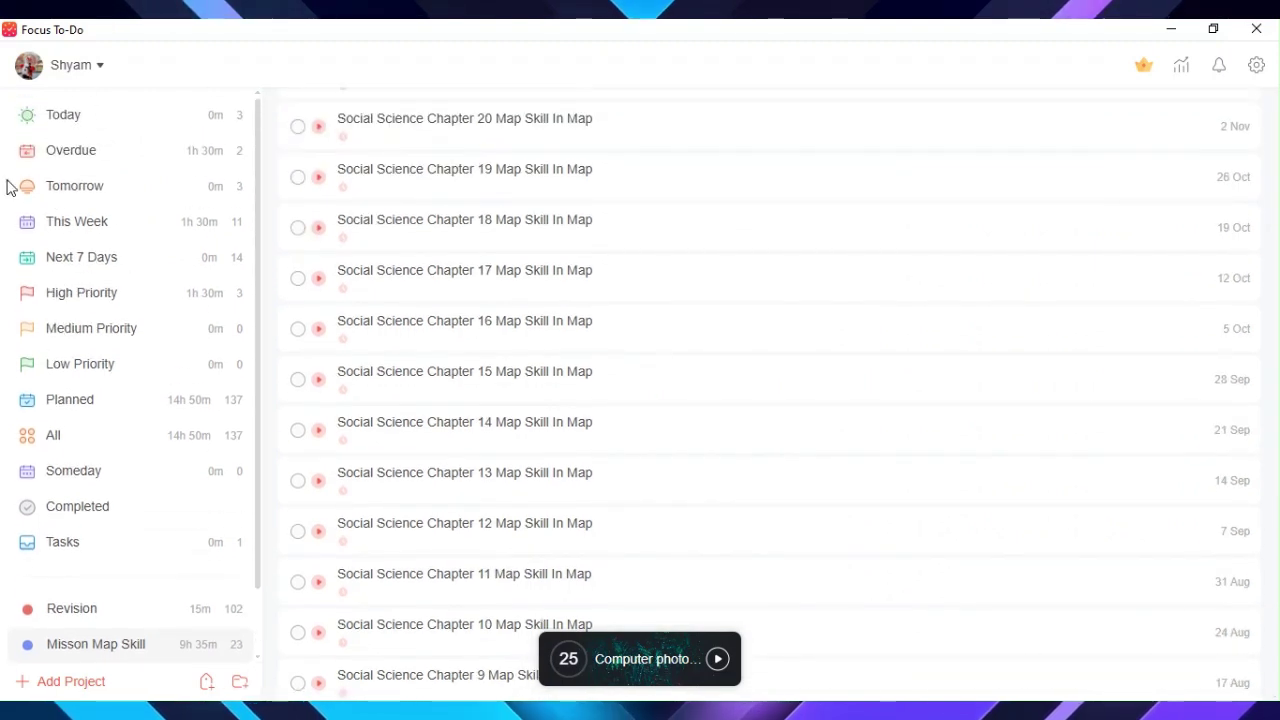
left_click(88, 76)
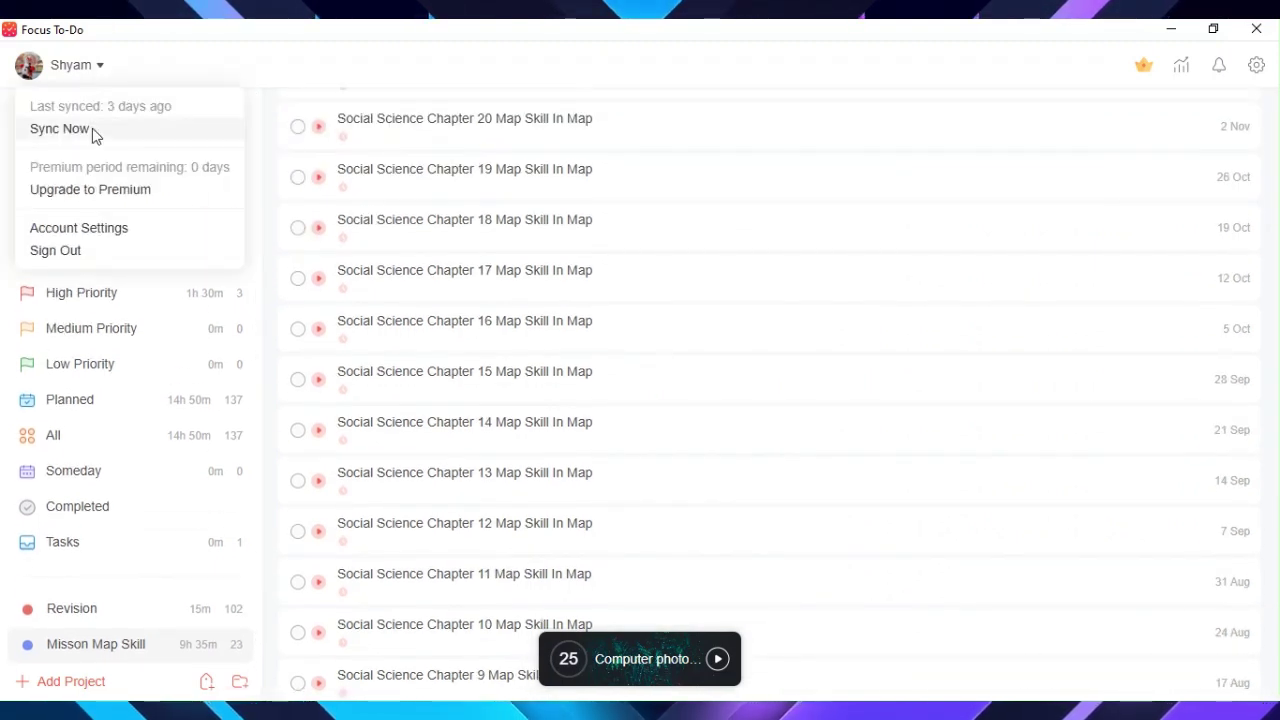
left_click(16, 58)
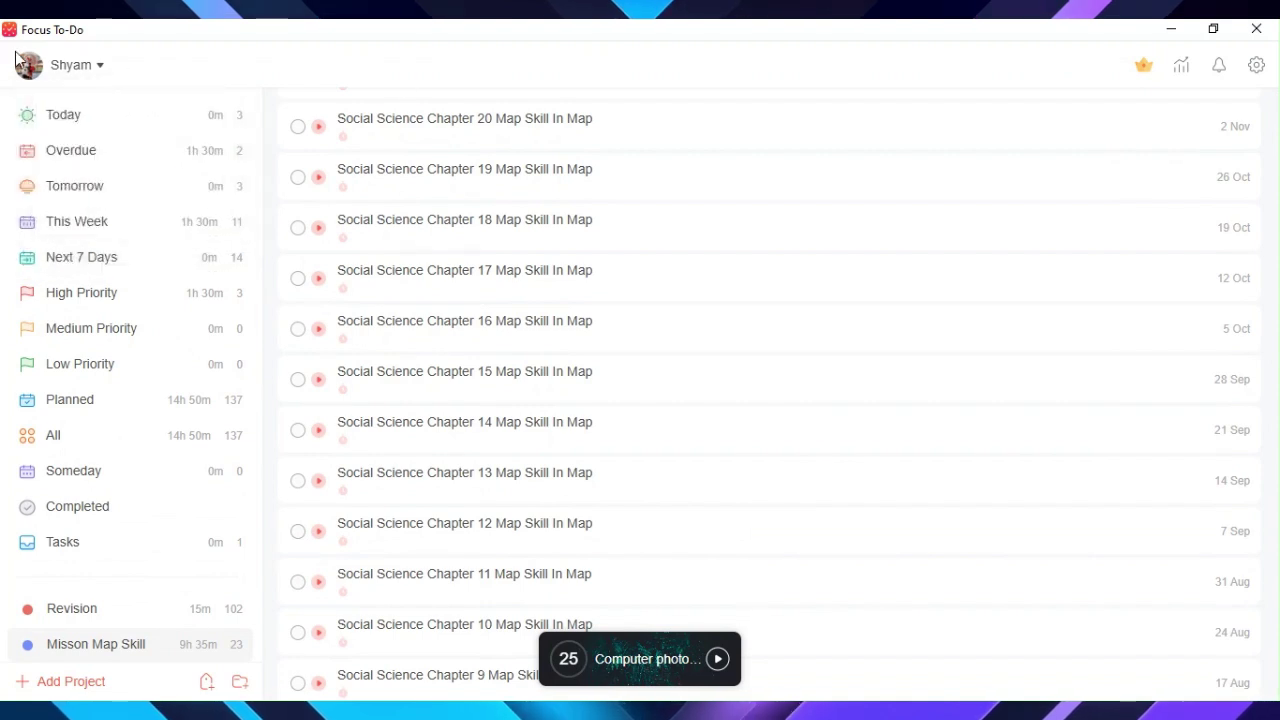
left_click(27, 70)
left_click(294, 71)
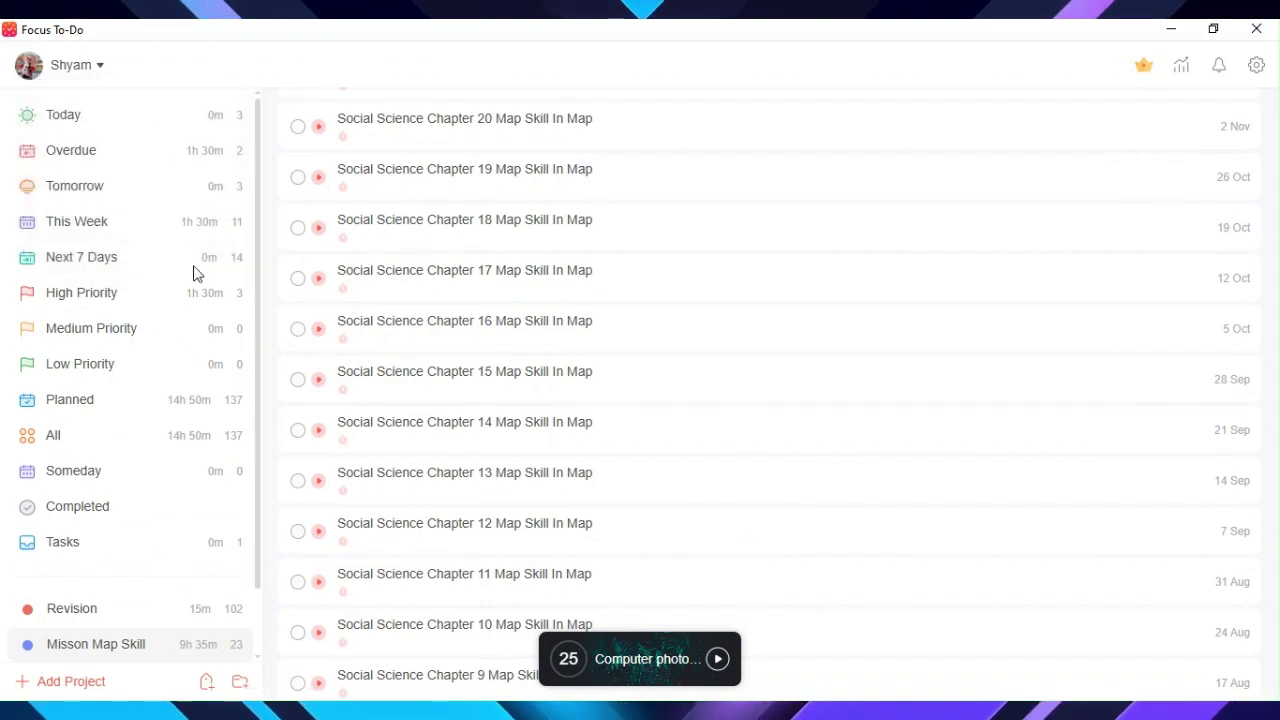
scroll(200, 300, "down", 2)
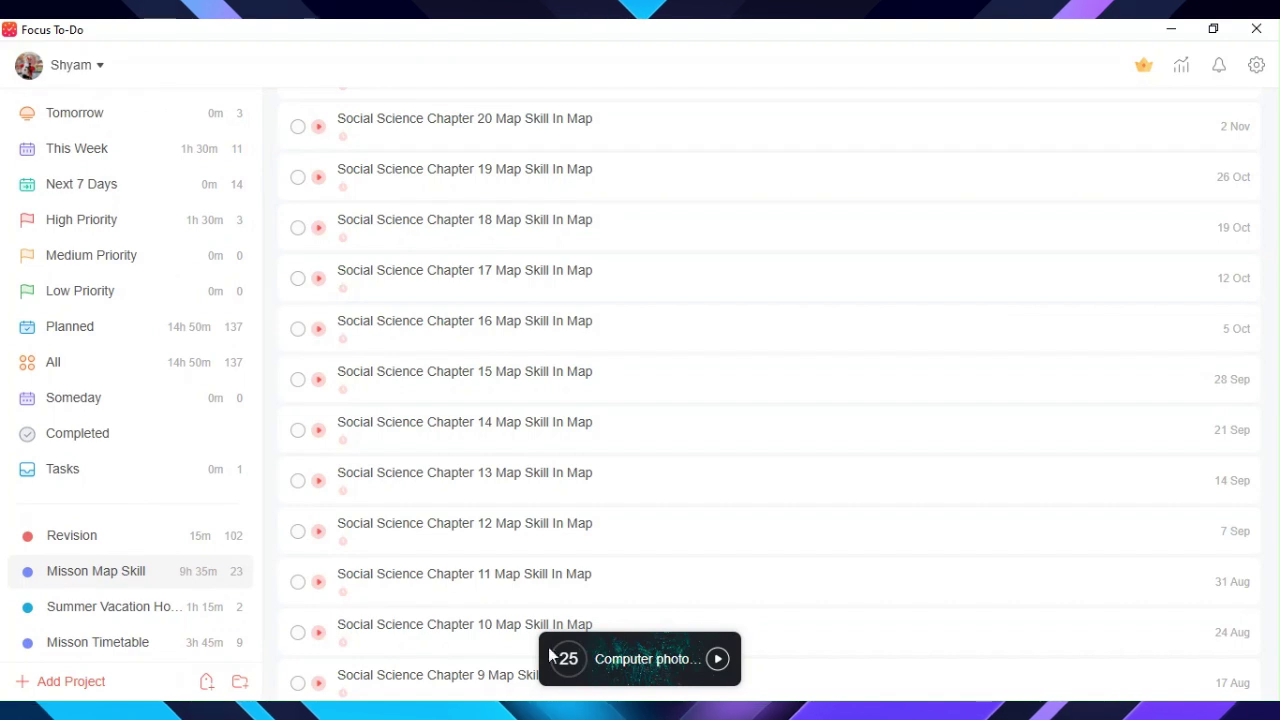
scroll(272, 404, "up", 4)
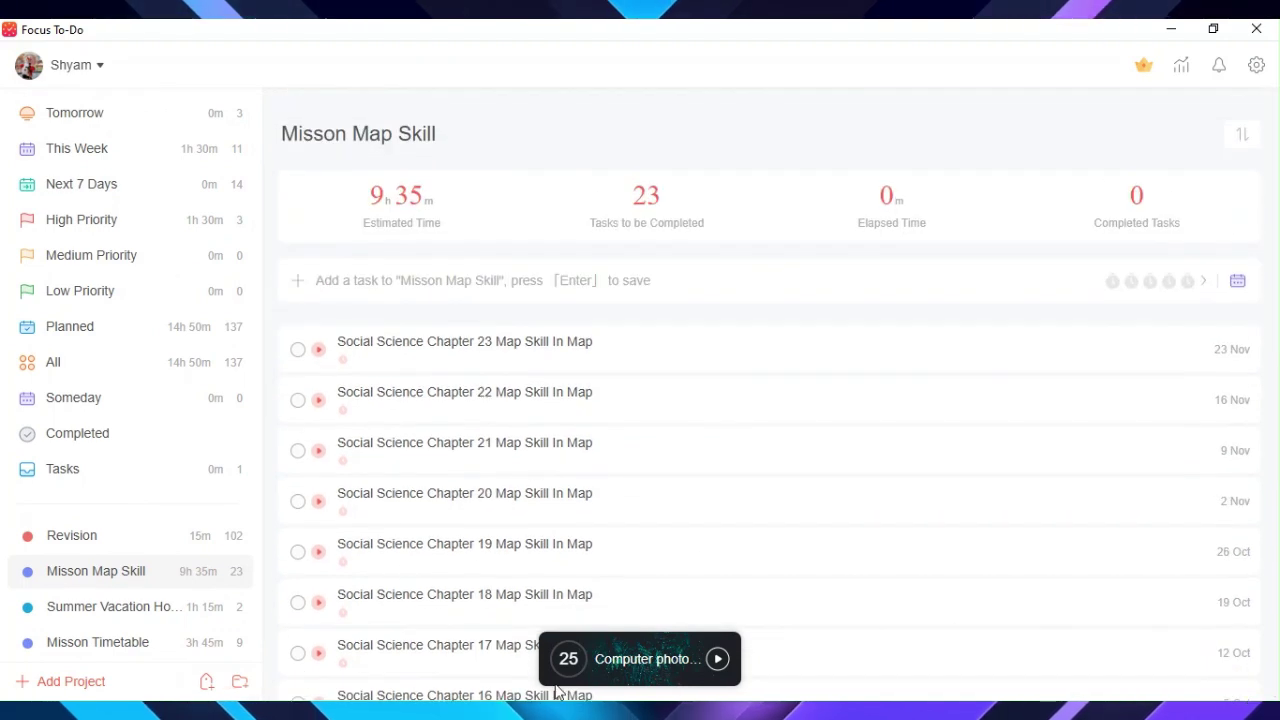
left_click(563, 645)
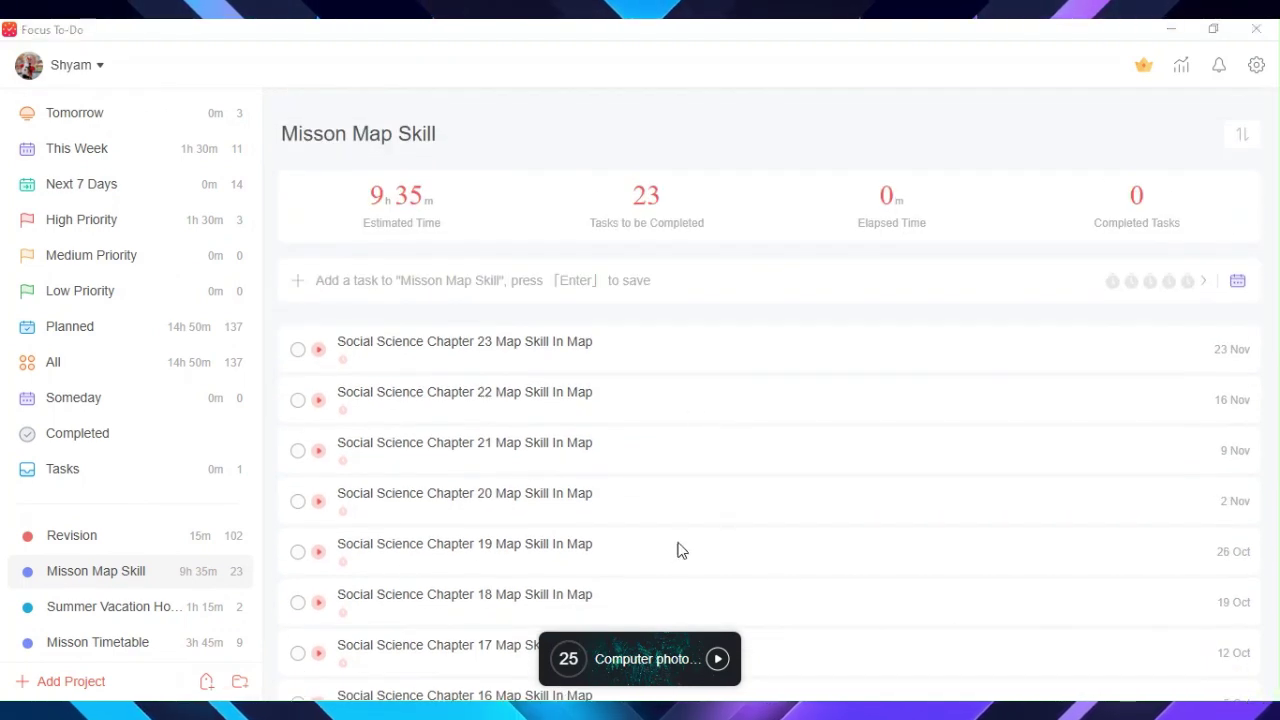
Step: Expand the mini timer and start a 25:00 focus session on 'blah blah blah'
left_click(549, 645)
left_click(549, 645)
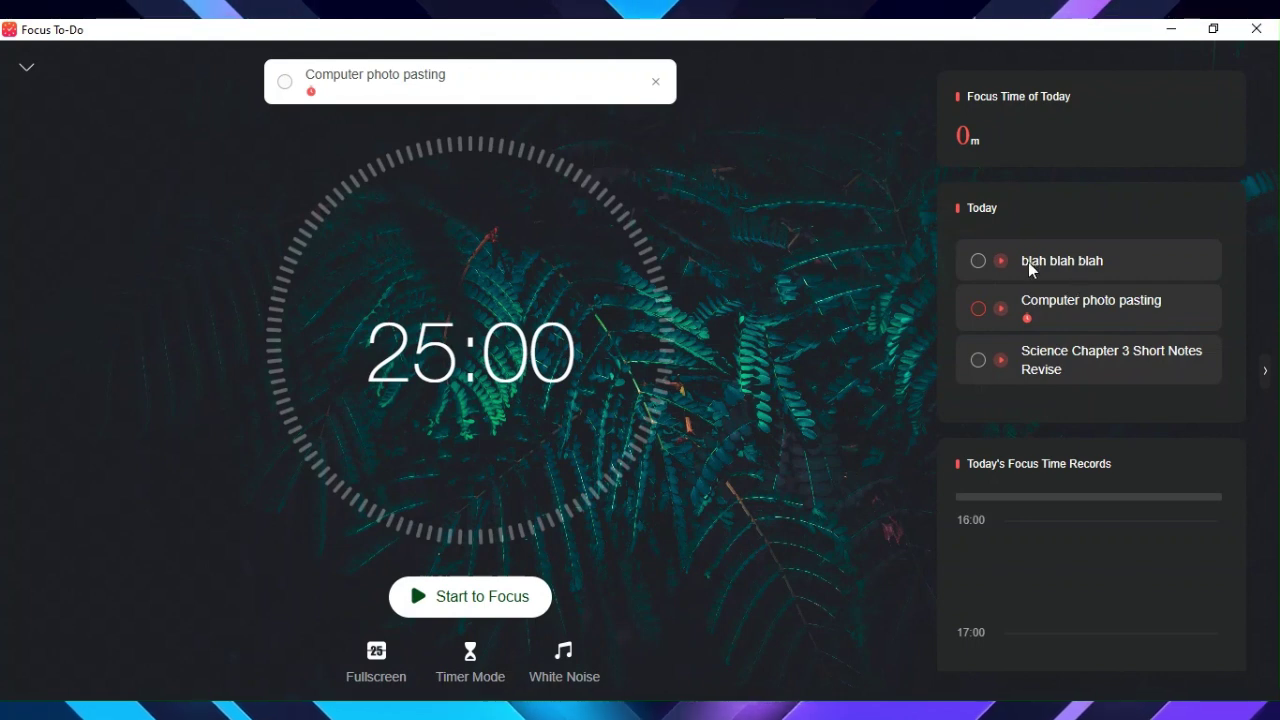
left_click(1001, 261)
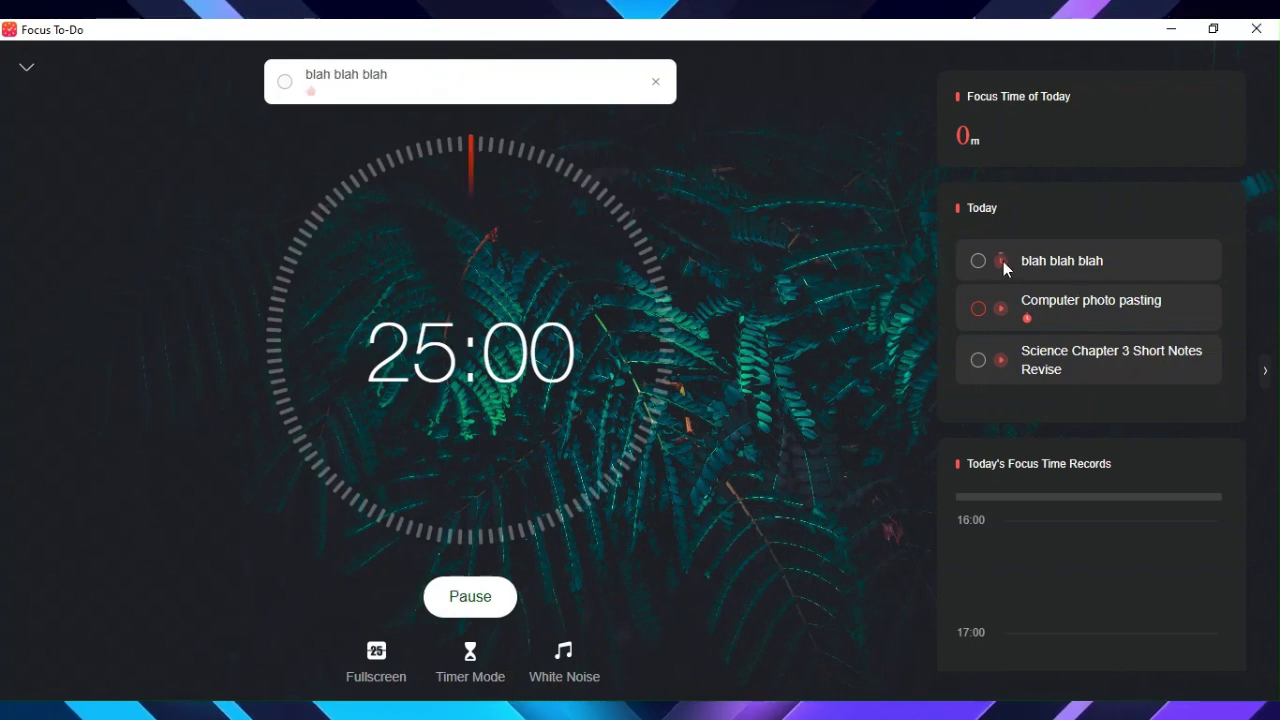